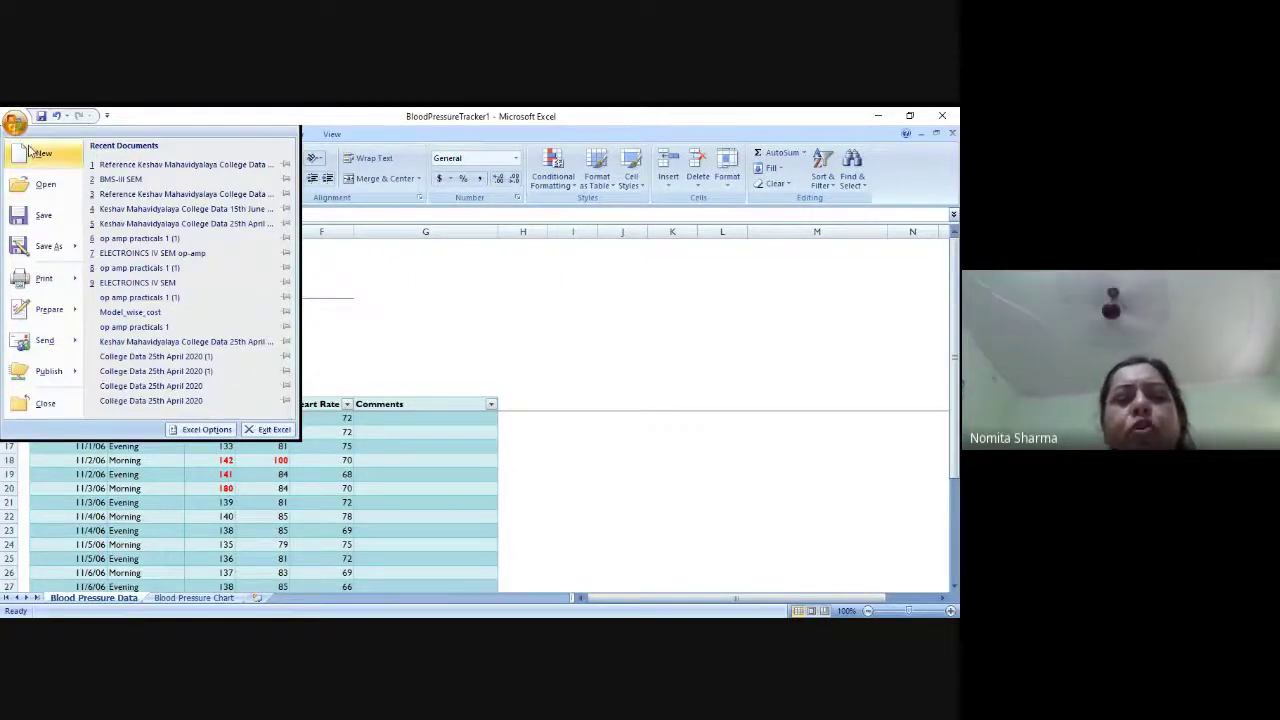
Create a new workbook from the installed Personal Monthly Budget template.
{"action": "left_click", "coordinate": [33, 152]}
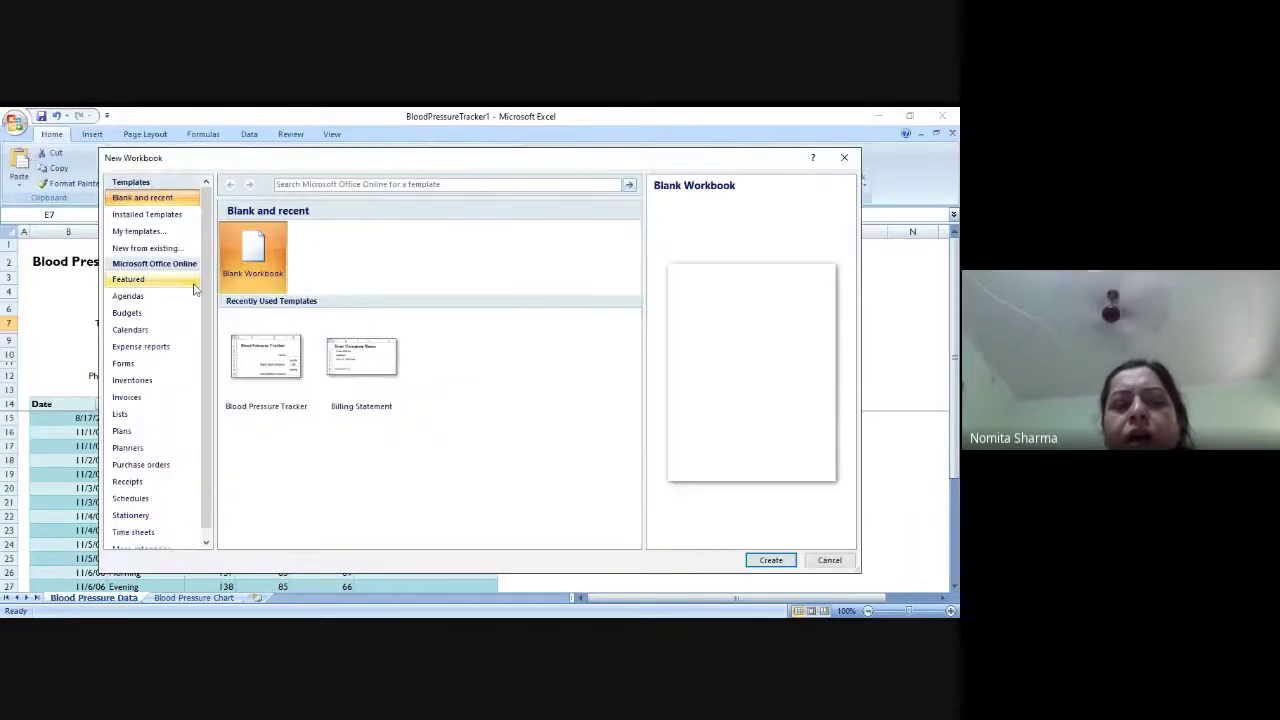
{"action": "left_click", "coordinate": [170, 216]}
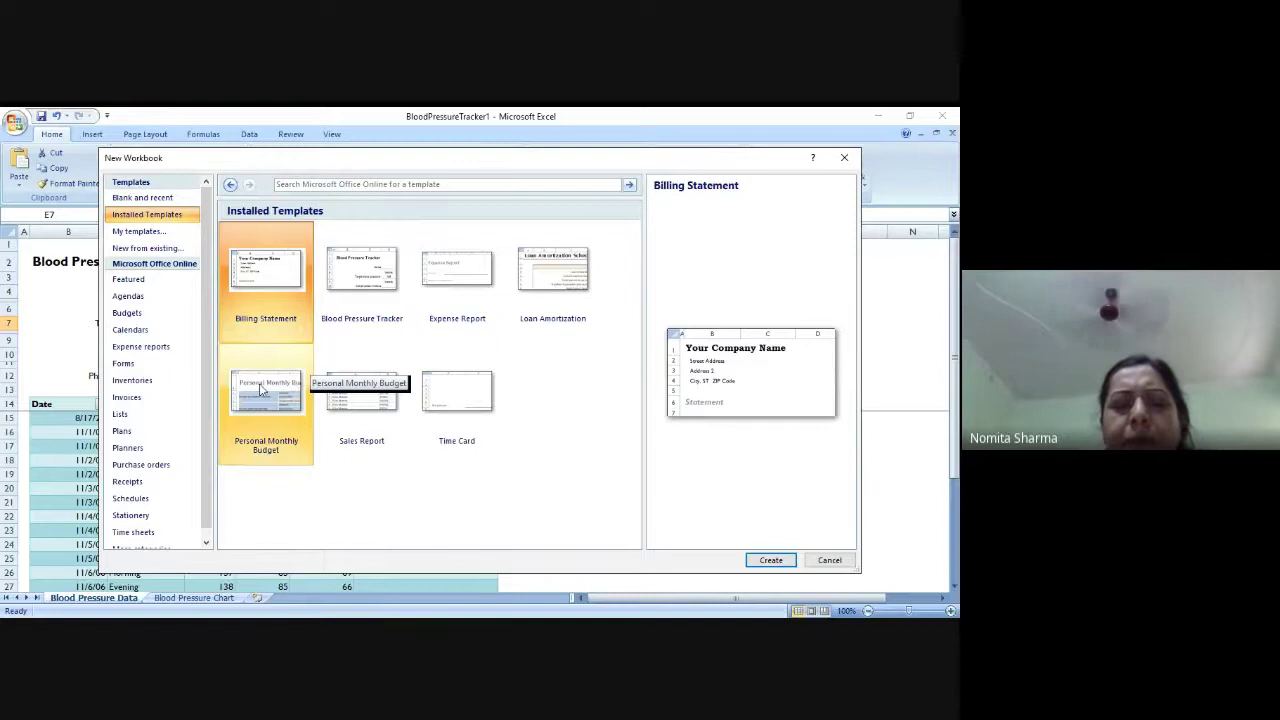
{"action": "double_click", "coordinate": [260, 388]}
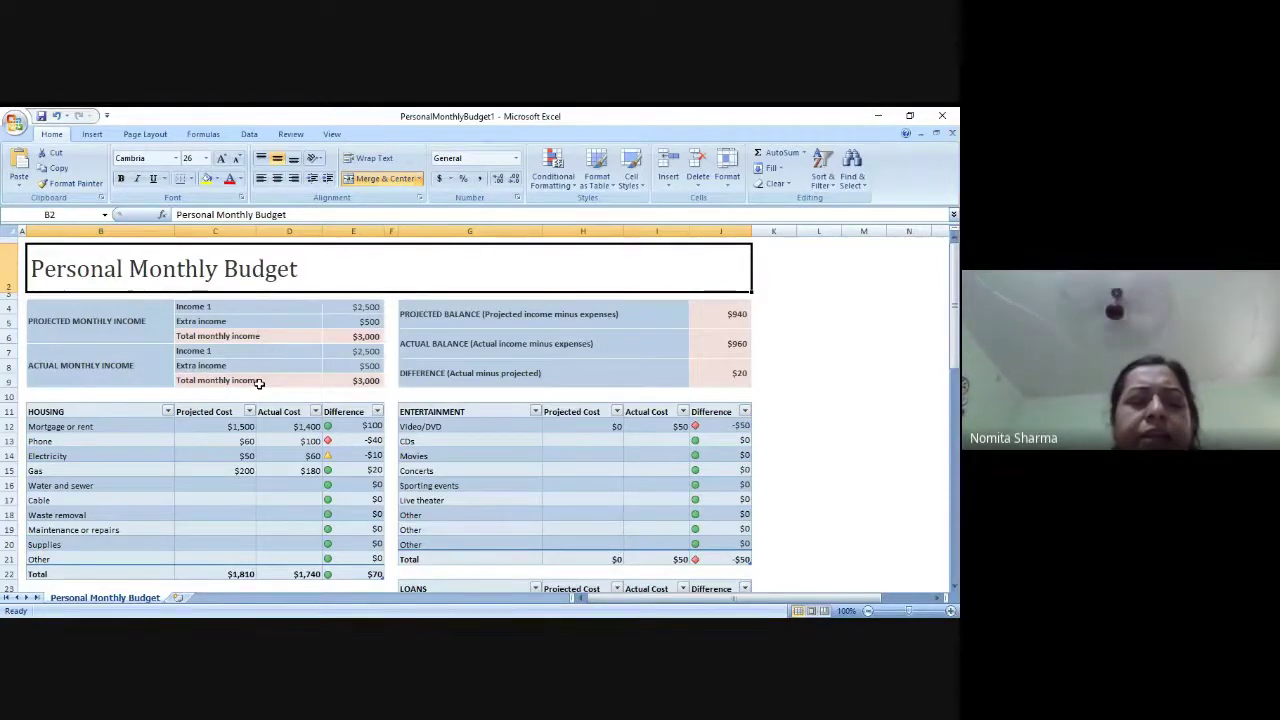
Look through the budget's expense category tables from Housing down to Pets, and return to the beginning of the sheet.
{"action": "key", "text": "ctrl+Down"}
{"action": "key", "text": "ctrl+Down"}
{"action": "key", "text": "ctrl+Down"}
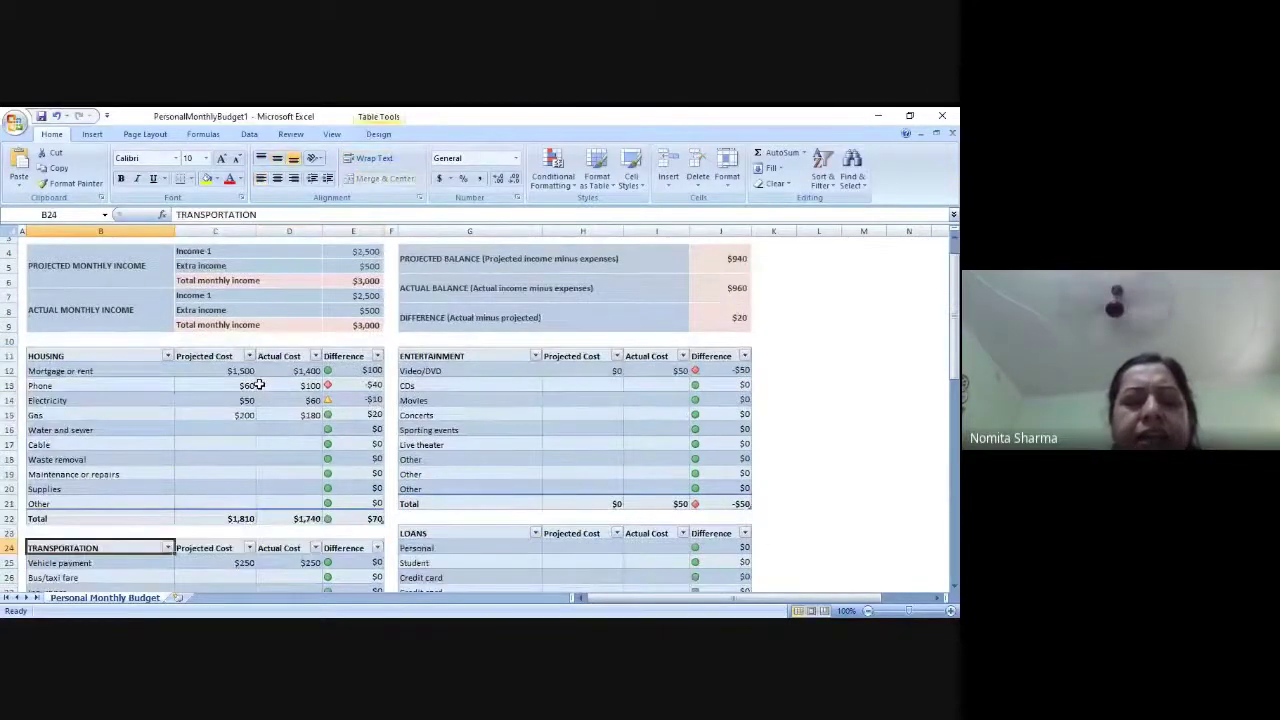
{"action": "key", "text": "Down"}
{"action": "key", "text": "Down"}
{"action": "key", "text": "Down"}
{"action": "key", "text": "Down"}
{"action": "key", "text": "Down"}
{"action": "key", "text": "Down"}
{"action": "key", "text": "Down"}
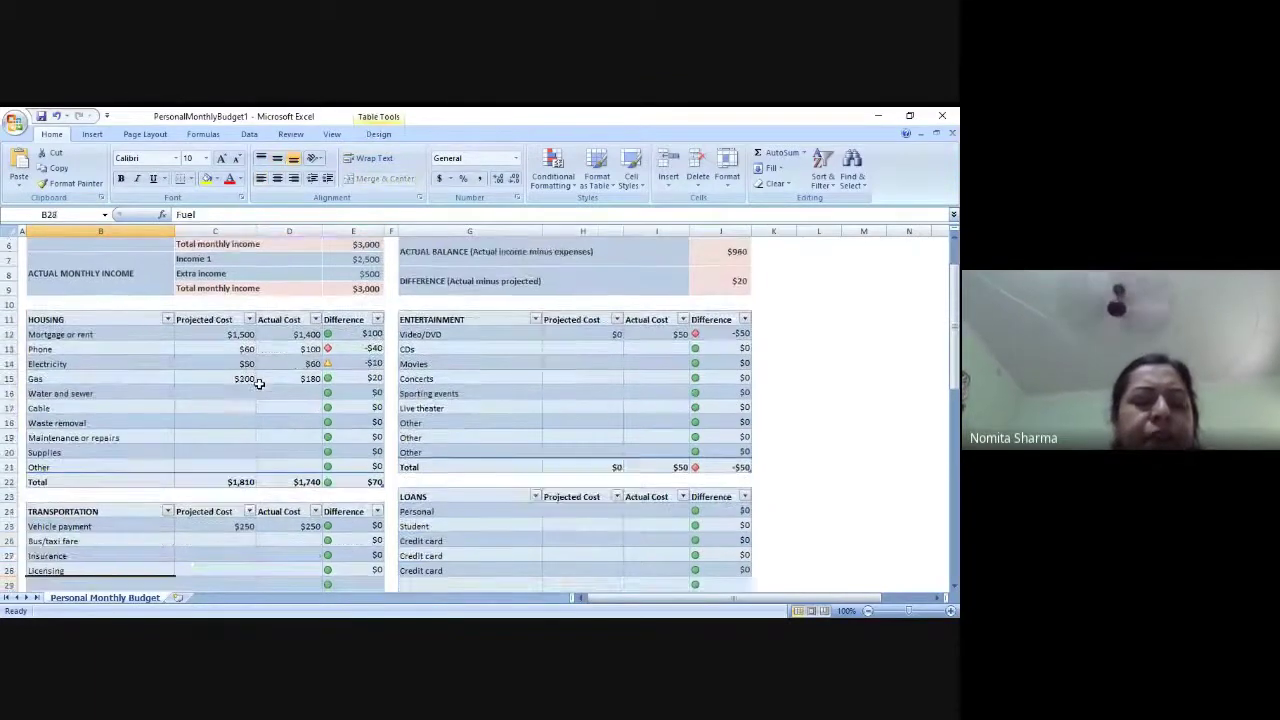
{"action": "key", "text": "Down"}
{"action": "key", "text": "Down"}
{"action": "key", "text": "Down"}
{"action": "key", "text": "Down"}
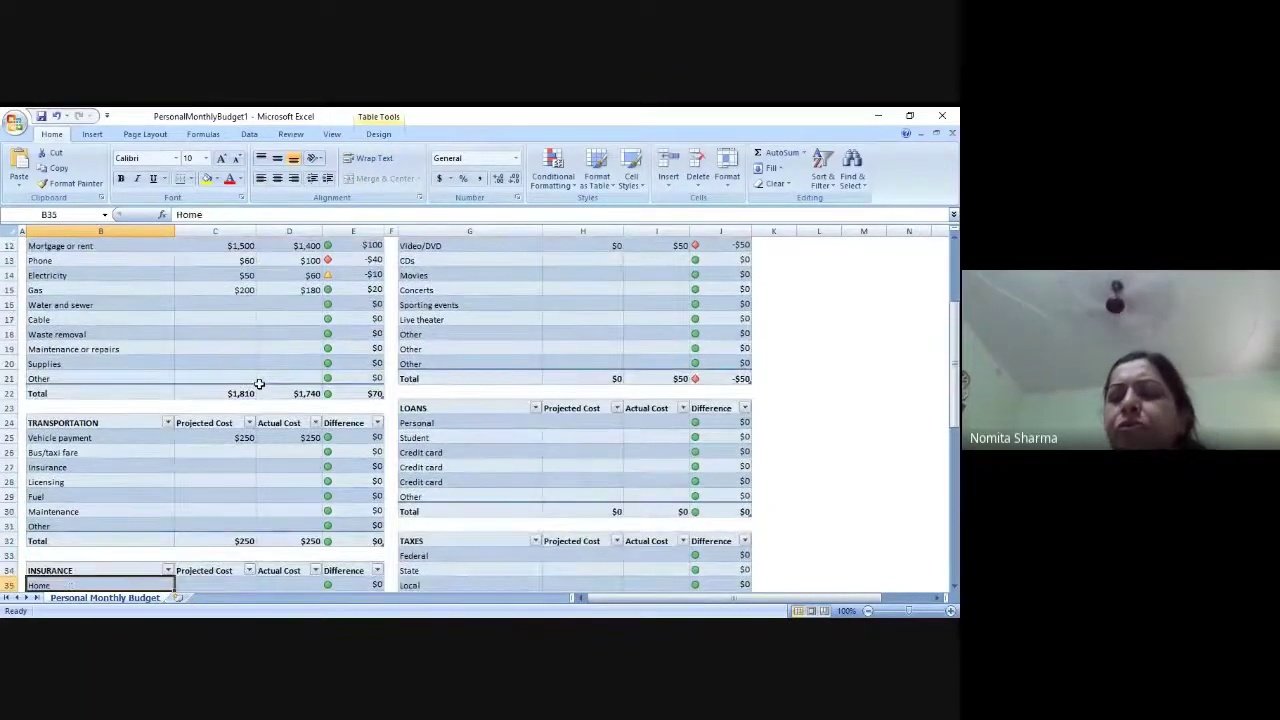
{"action": "key", "text": "Down"}
{"action": "key", "text": "Down"}
{"action": "key", "text": "Down"}
{"action": "key", "text": "Down"}
{"action": "key", "text": "Down"}
{"action": "key", "text": "Down"}
{"action": "key", "text": "Down"}
{"action": "key", "text": "Down"}
{"action": "key", "text": "Down"}
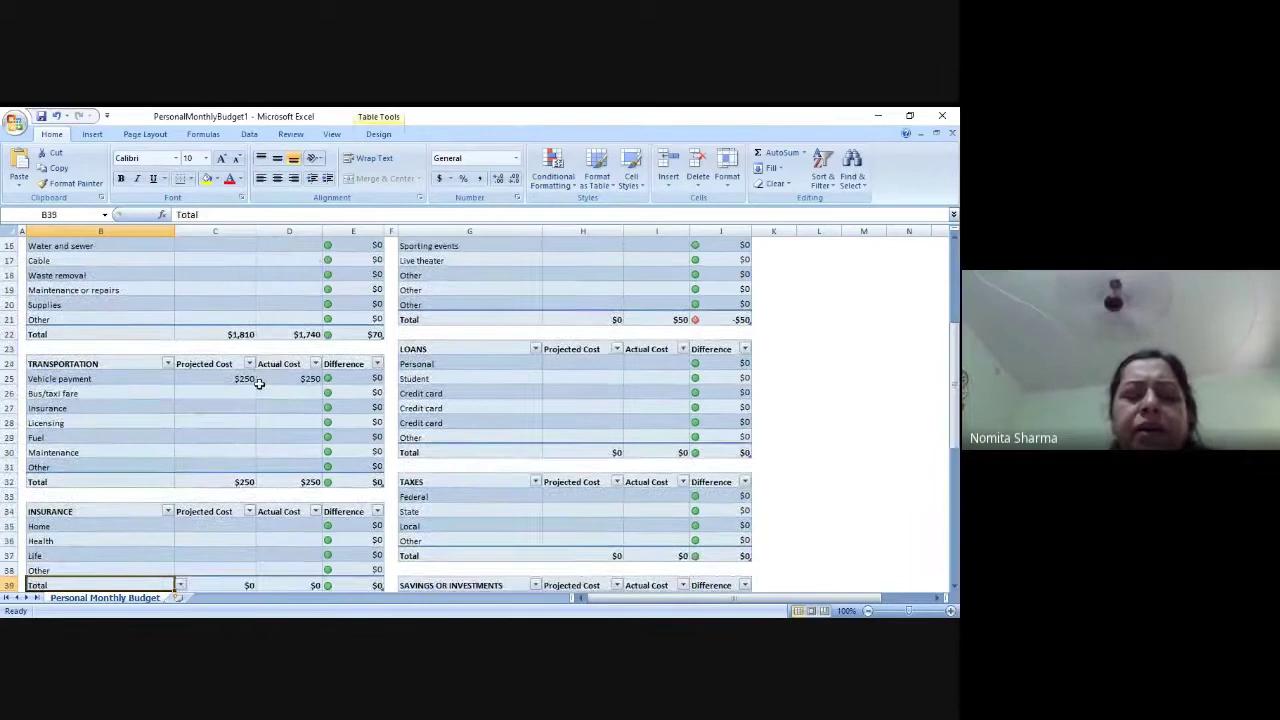
{"action": "key", "text": "Down"}
{"action": "key", "text": "Down"}
{"action": "key", "text": "Down"}
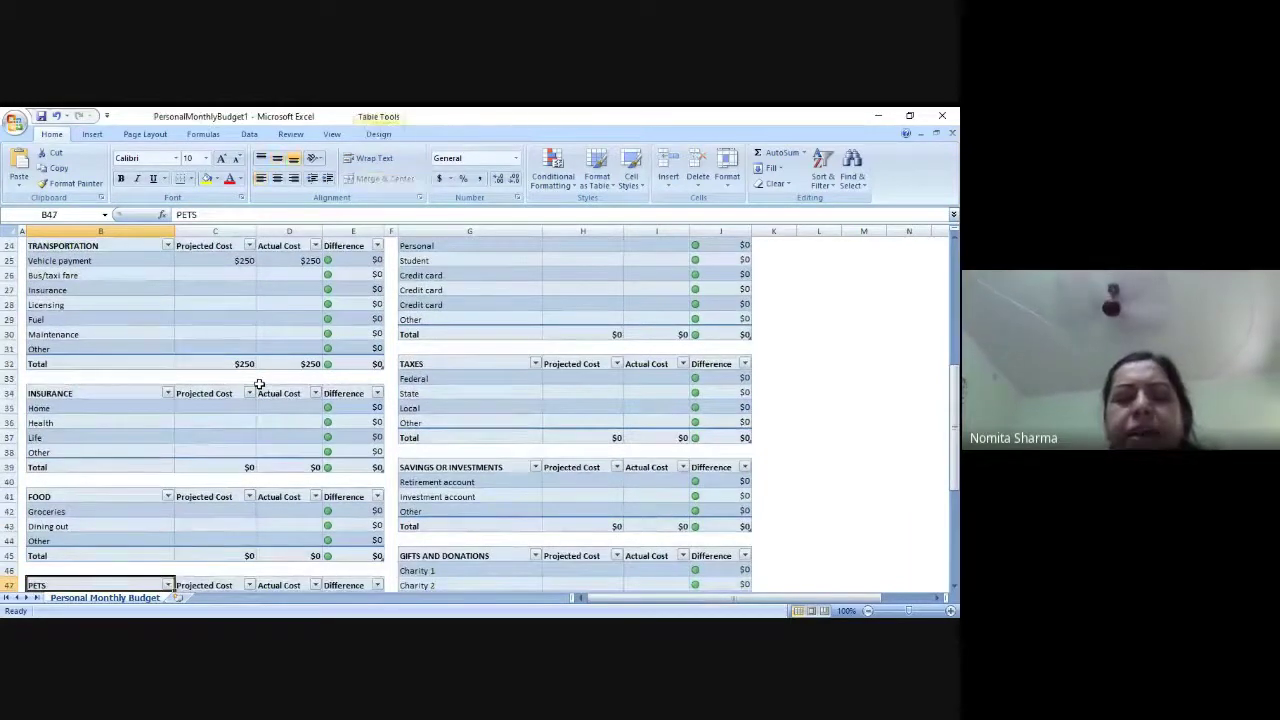
{"action": "key", "text": "Page_Up"}
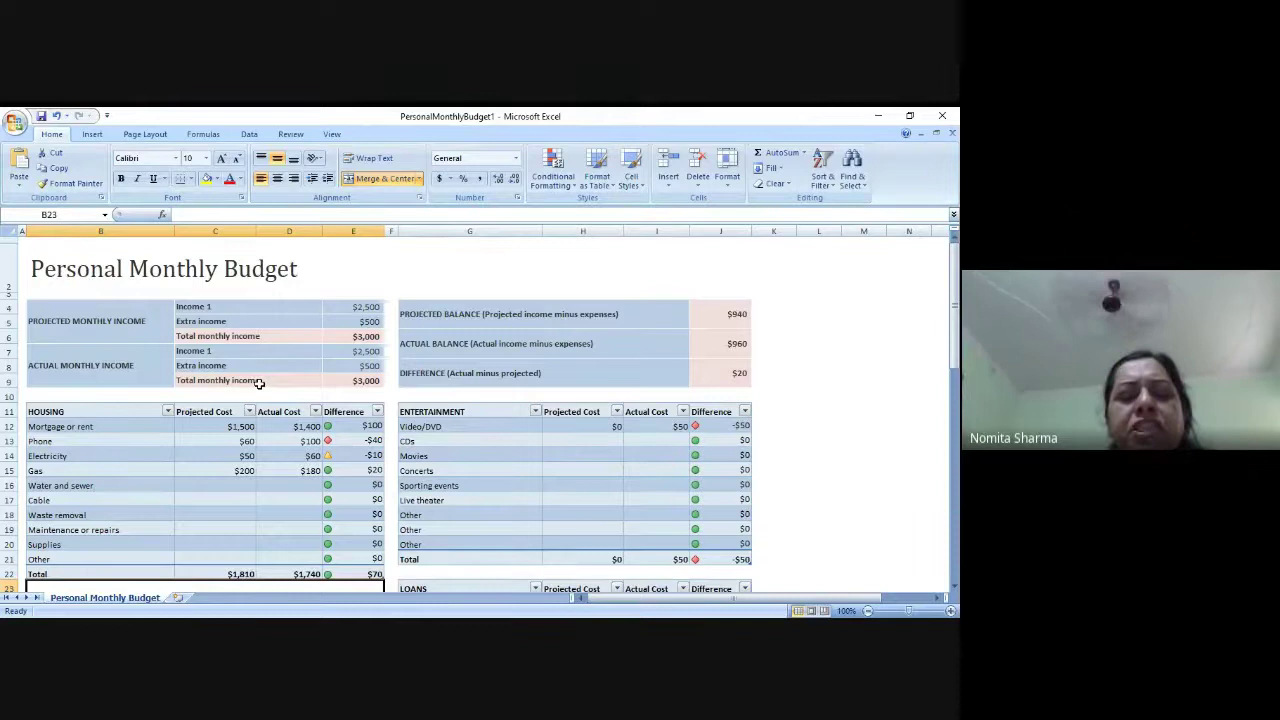
Examine the projected and actual monthly income entries and the formulas behind their totals.
{"action": "left_click", "coordinate": [370, 307]}
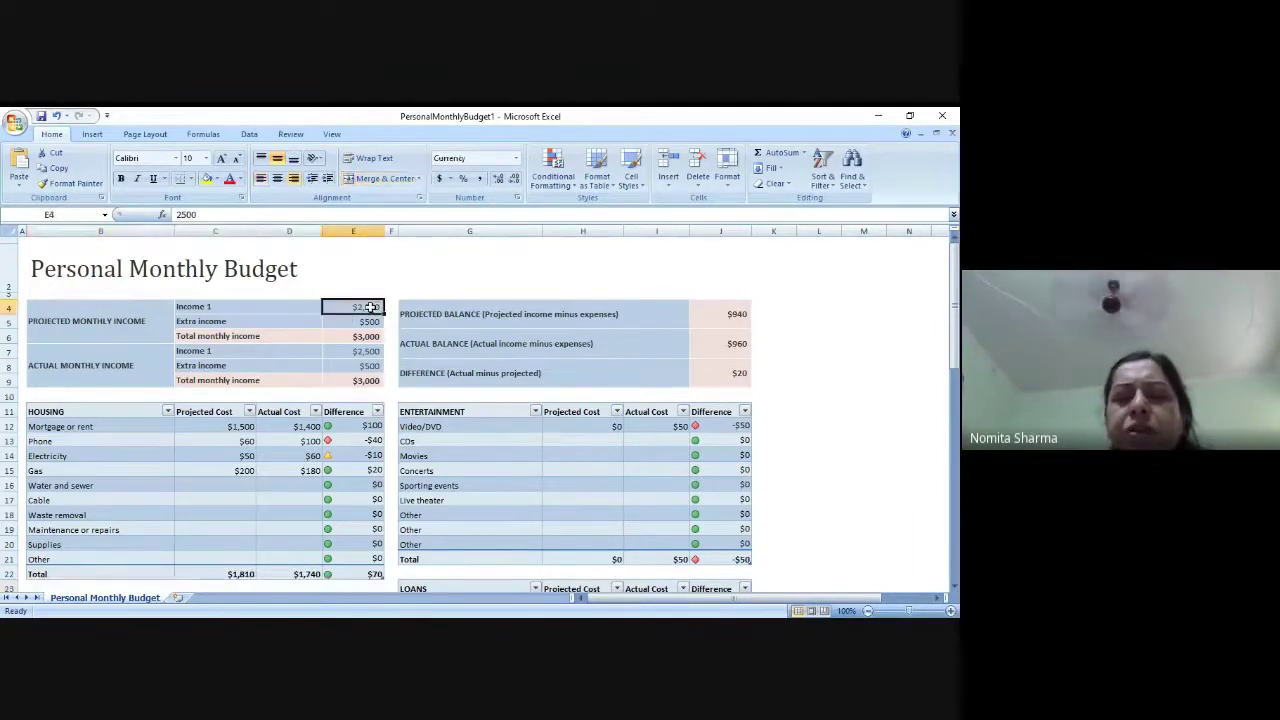
{"action": "left_click", "coordinate": [366, 321]}
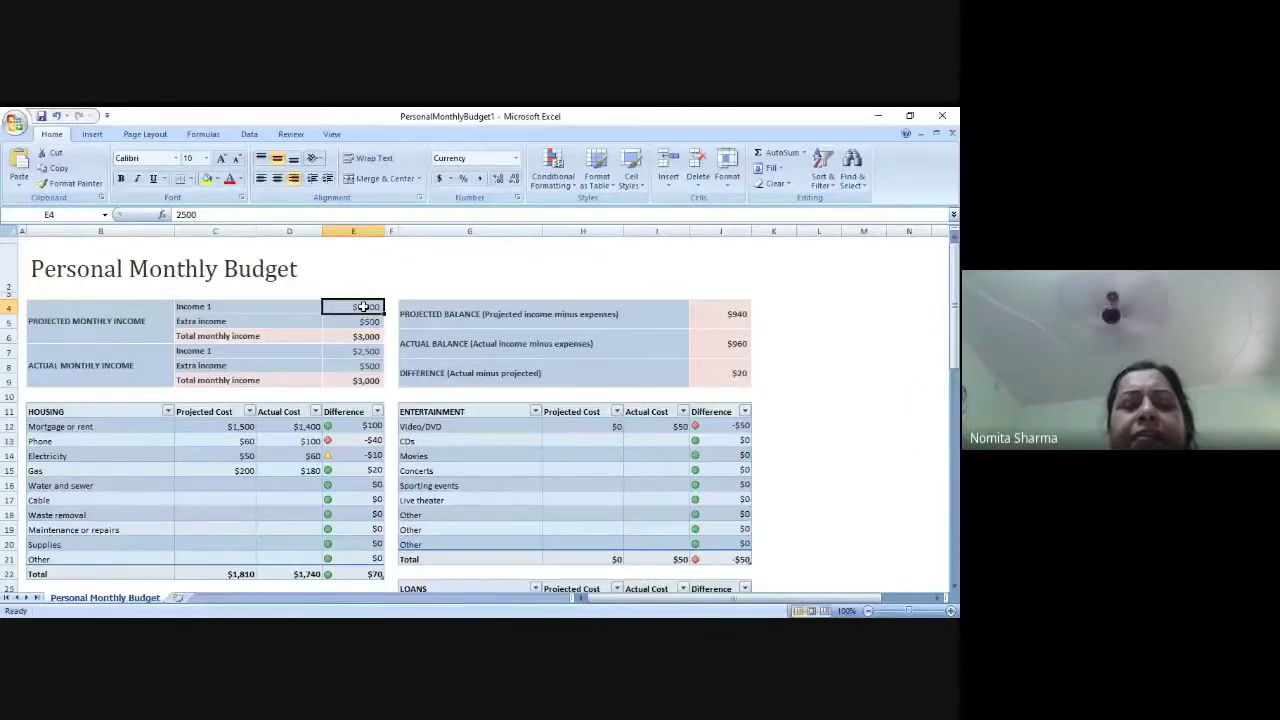
{"action": "key", "text": "Down"}
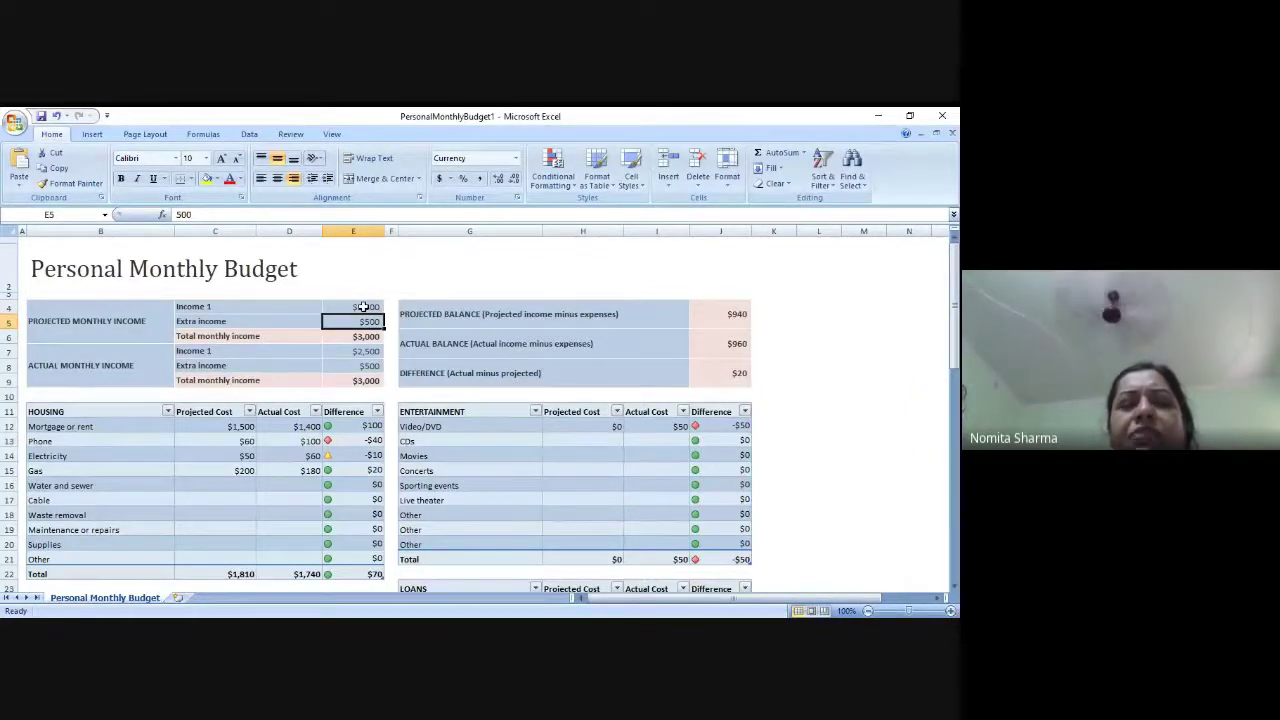
{"action": "key", "text": "Down"}
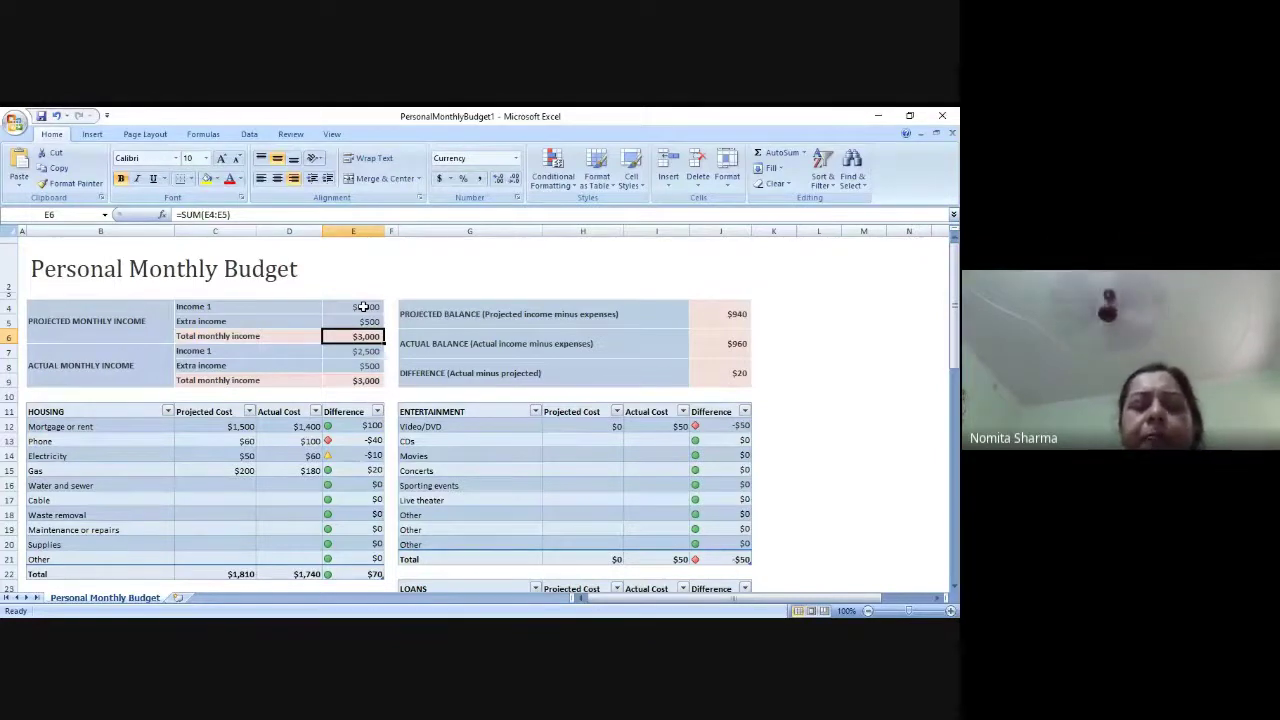
{"action": "key", "text": "Down"}
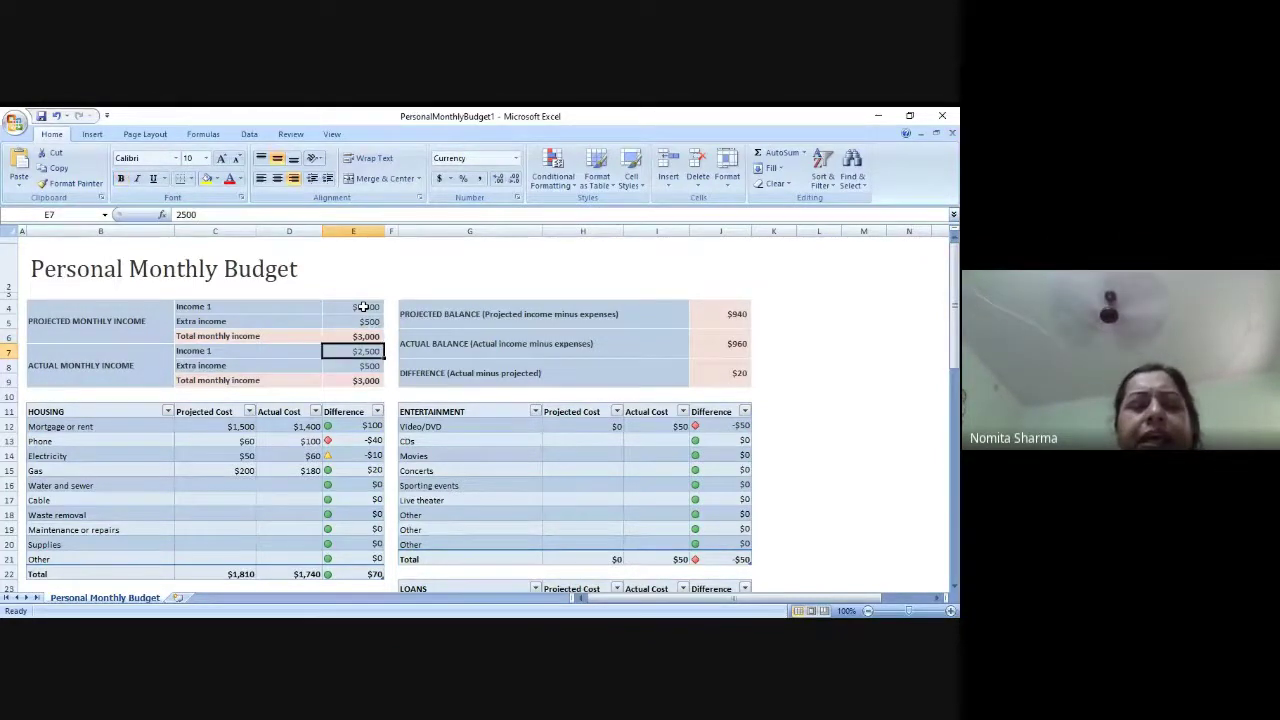
{"action": "key", "text": "Down"}
{"action": "key", "text": "Down"}
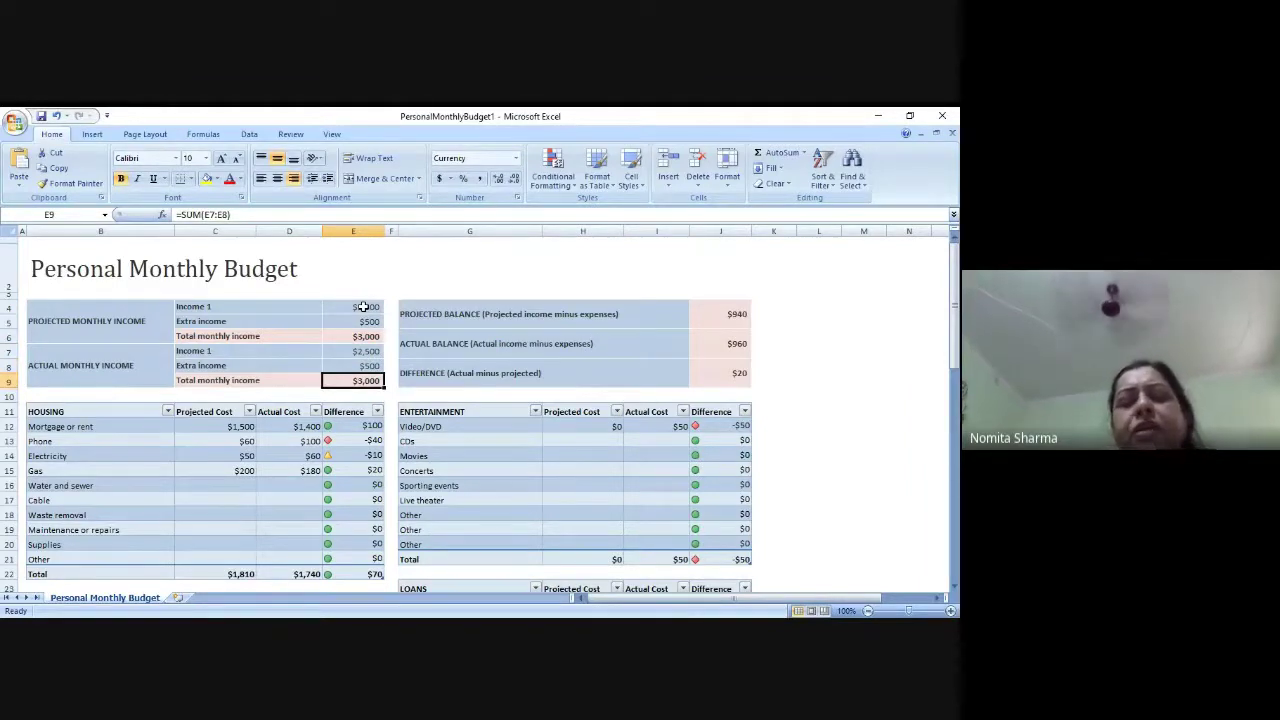
Set Income 1 under Projected Monthly Income (cell E4) to 5000.
{"action": "key", "text": "Up"}
{"action": "key", "text": "Up"}
{"action": "key", "text": "Up"}
{"action": "key", "text": "Up"}
{"action": "key", "text": "Up"}
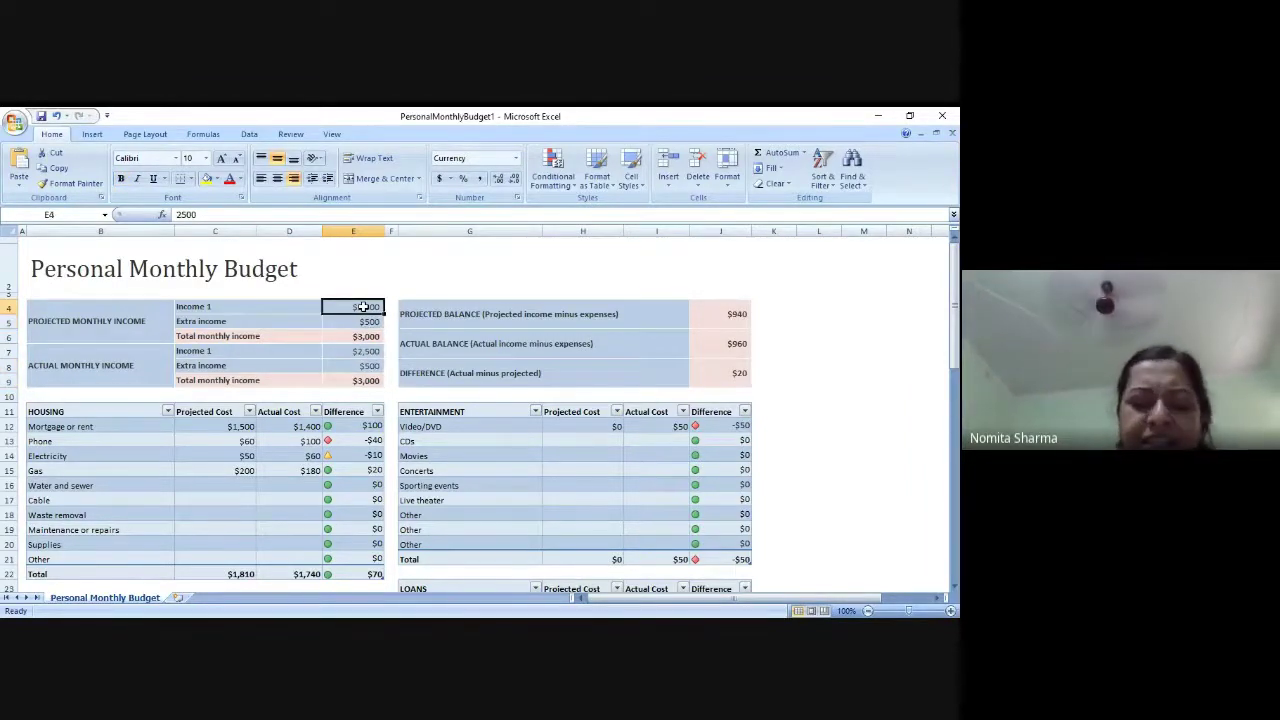
{"action": "type", "text": "500"}
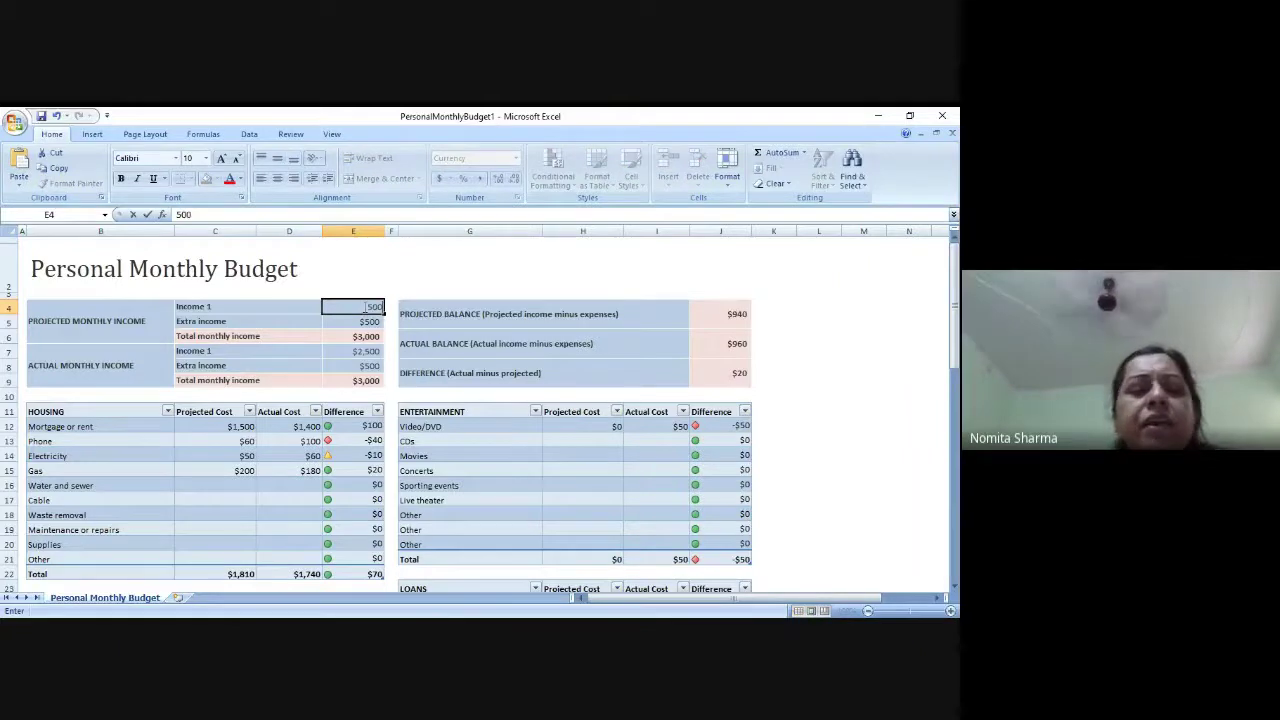
{"action": "type", "text": "0"}
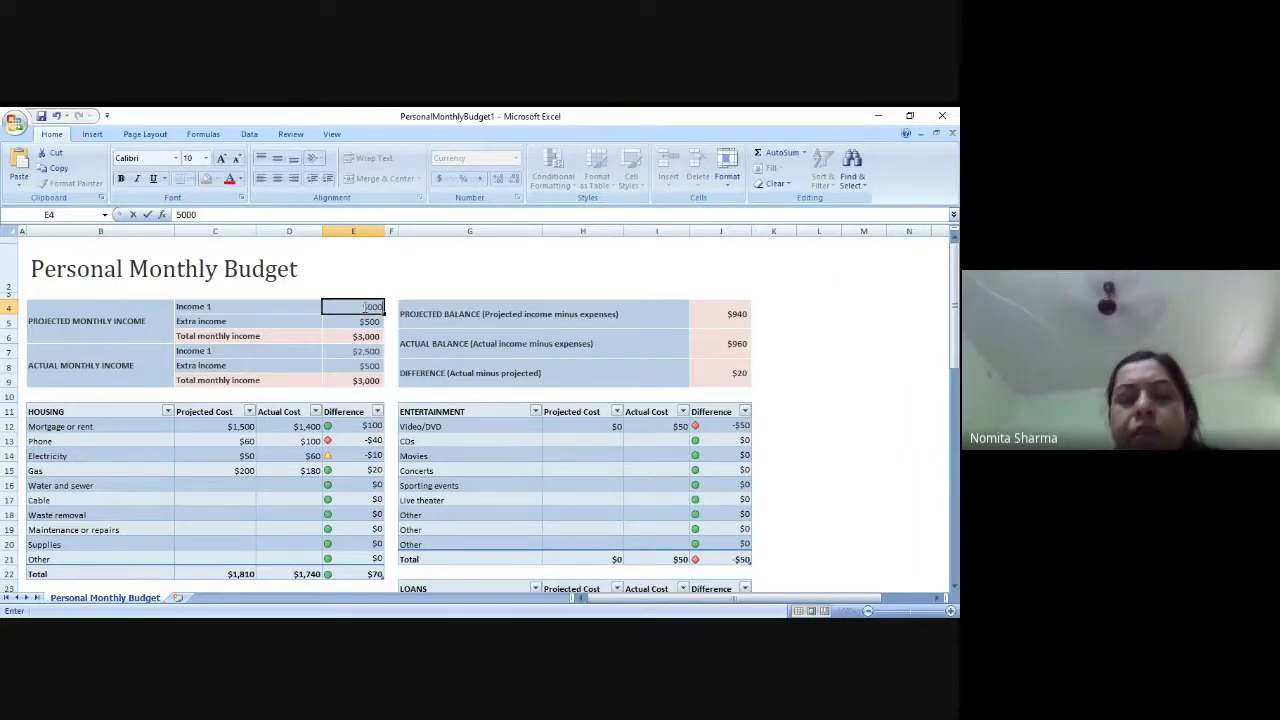
{"action": "key", "text": "Return"}
{"action": "key", "text": "Return"}
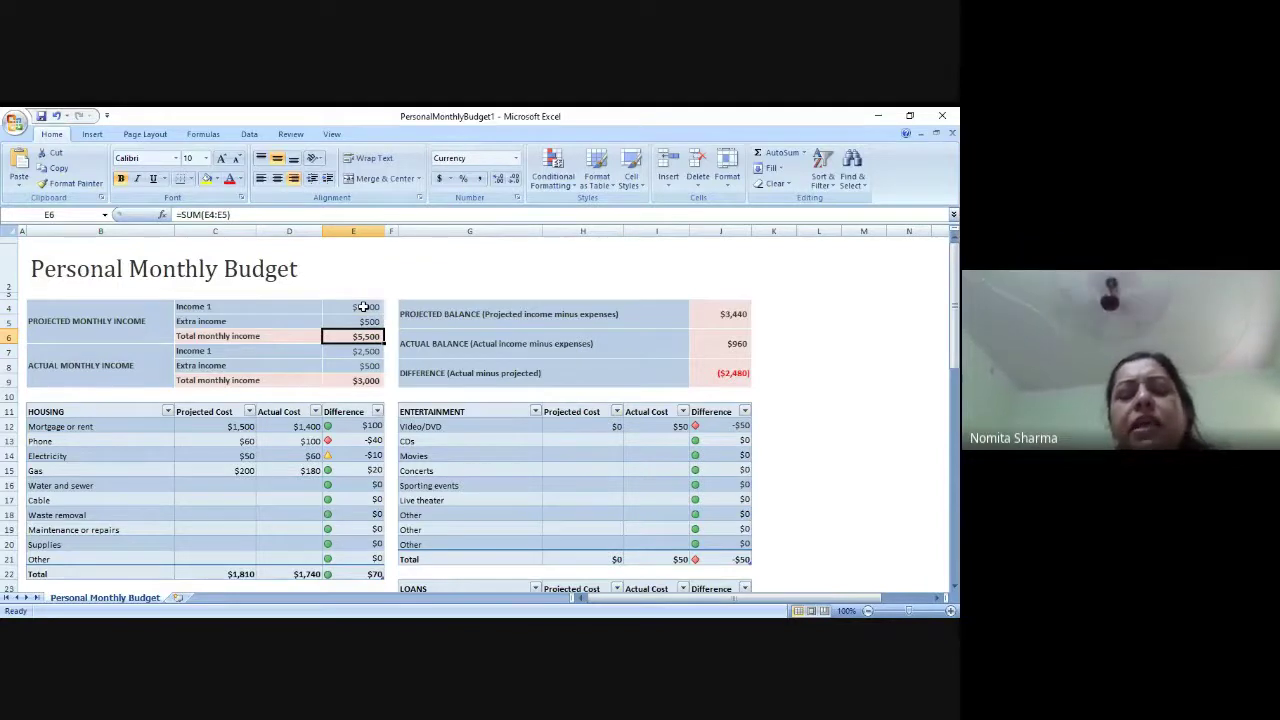
Set Extra income under Projected Monthly Income (cell E5) to 200.
{"action": "key", "text": "Up"}
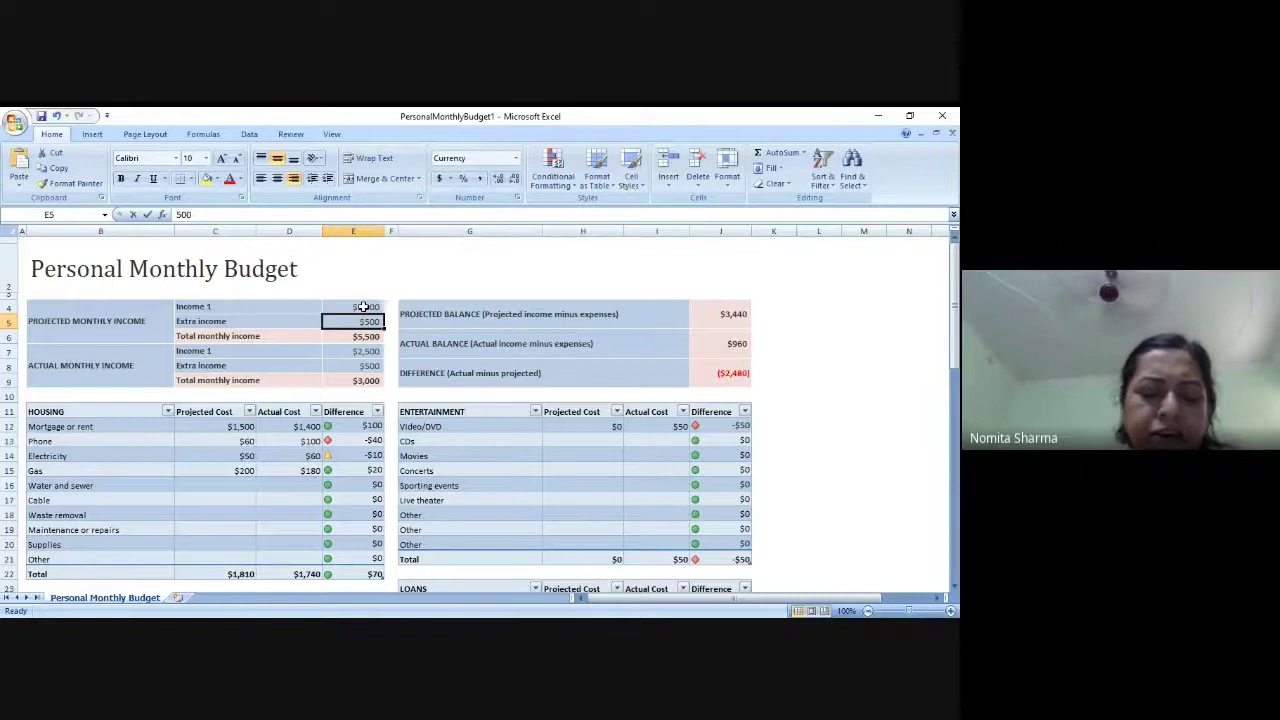
{"action": "type", "text": "200"}
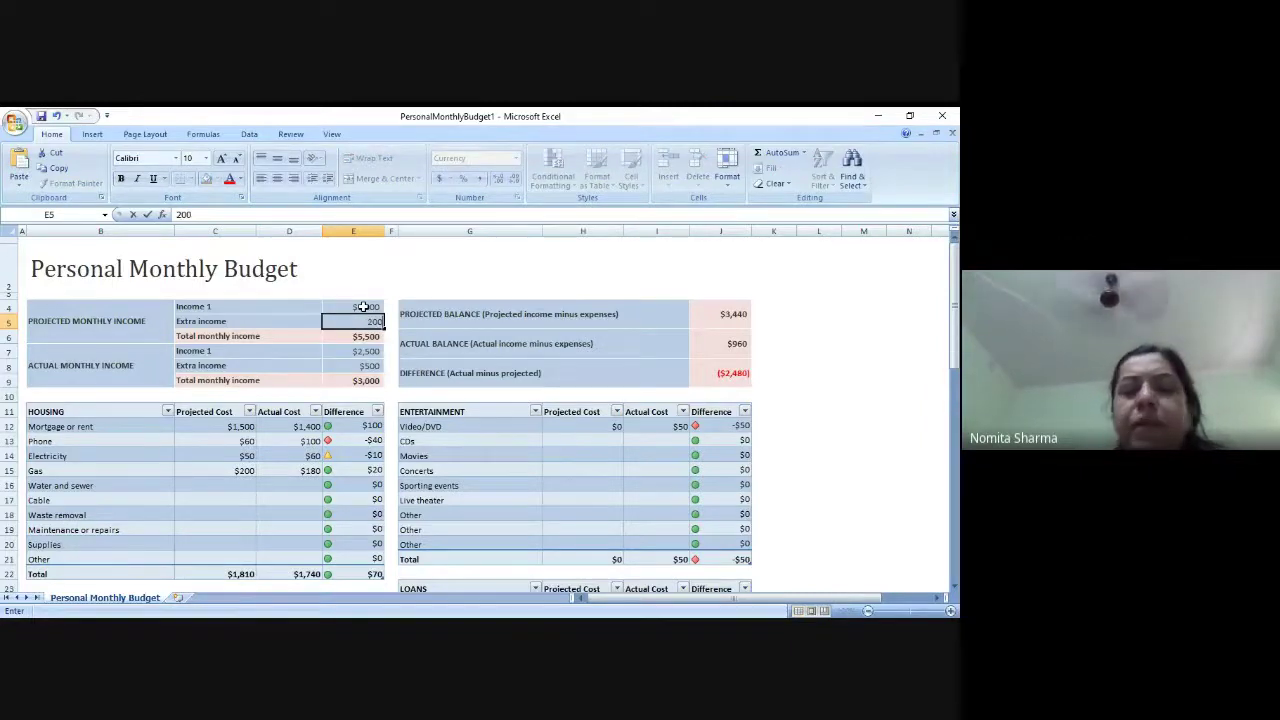
{"action": "key", "text": "Return"}
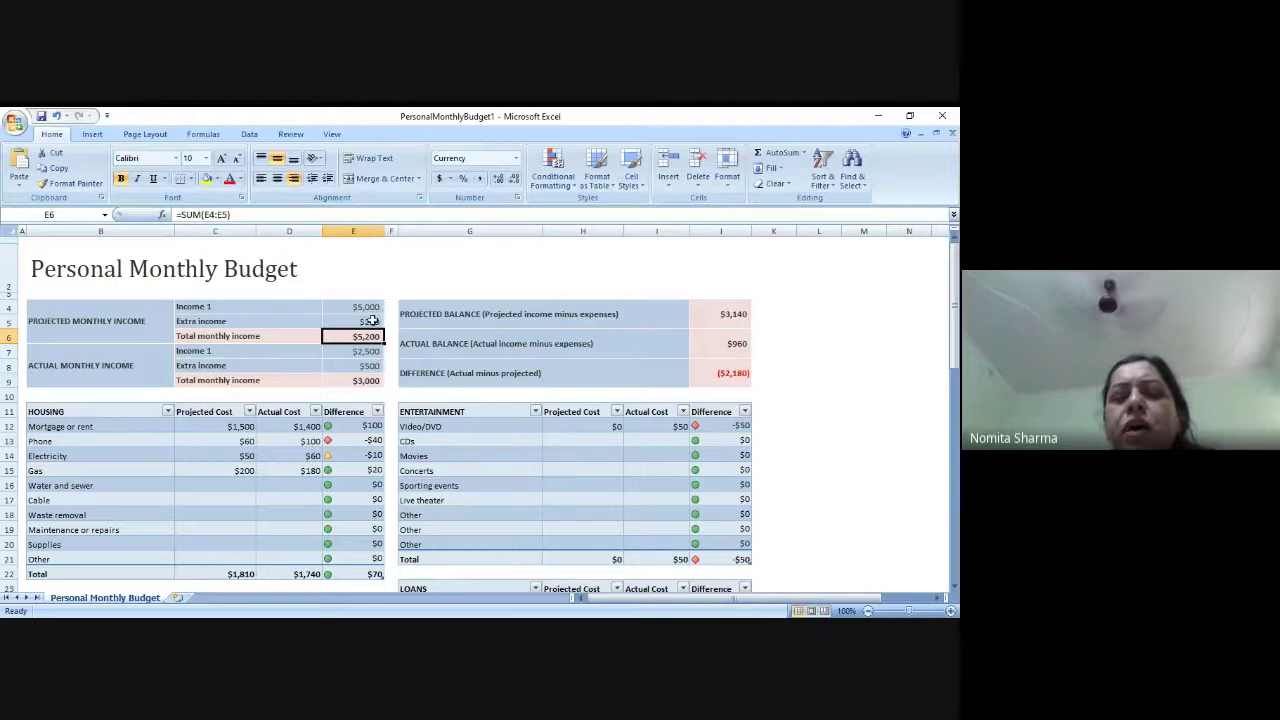
Examine the projected and actual balance formulas and the projected total monthly income that feeds them.
{"action": "left_click", "coordinate": [734, 316]}
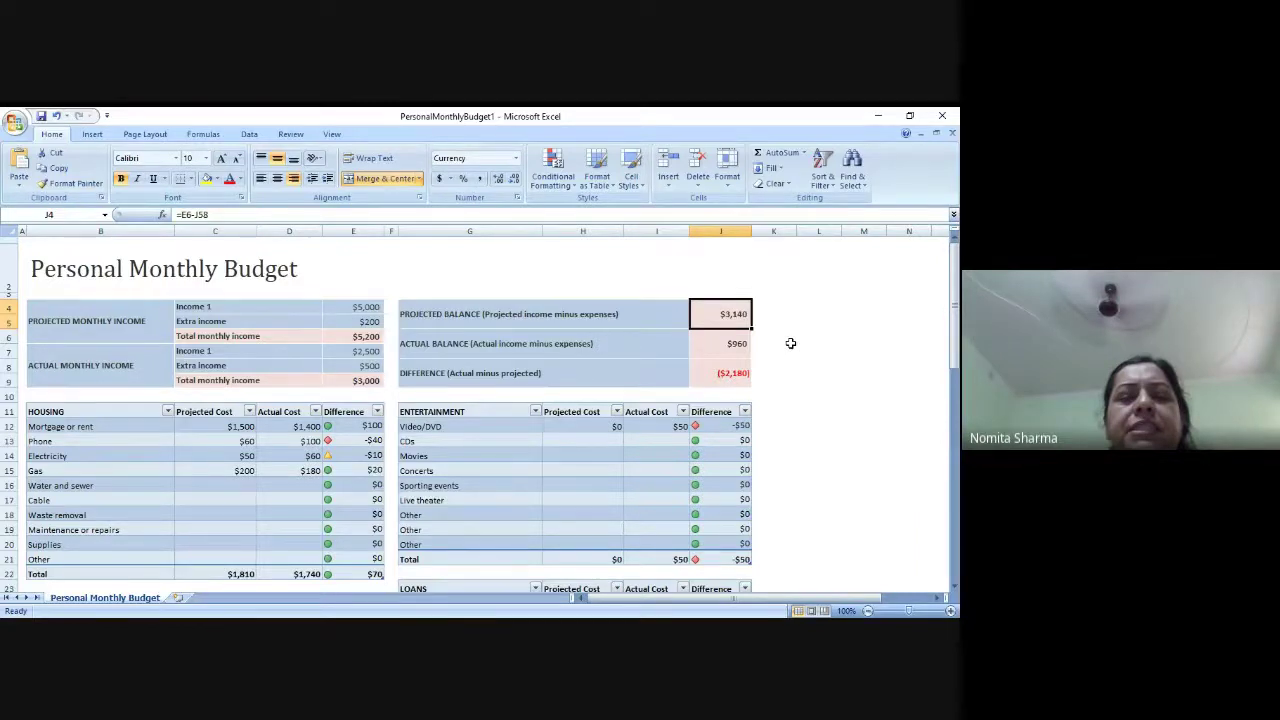
{"action": "left_click", "coordinate": [737, 343]}
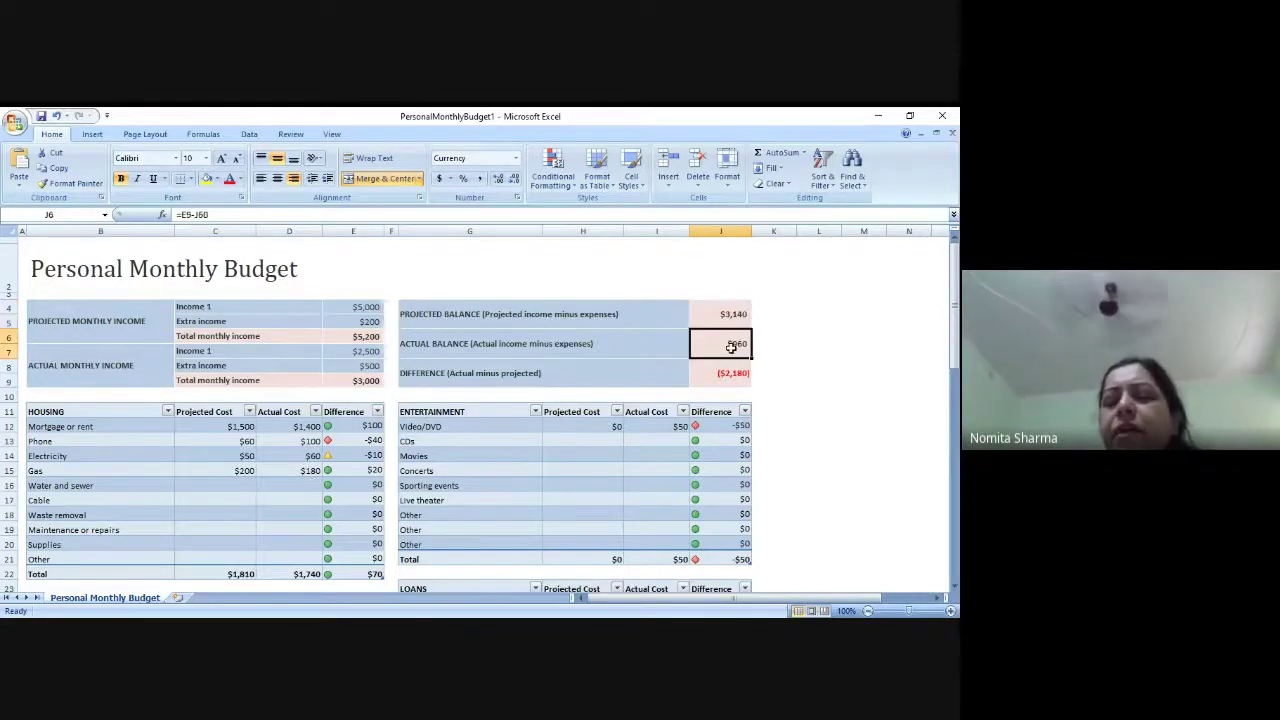
{"action": "left_click", "coordinate": [735, 314]}
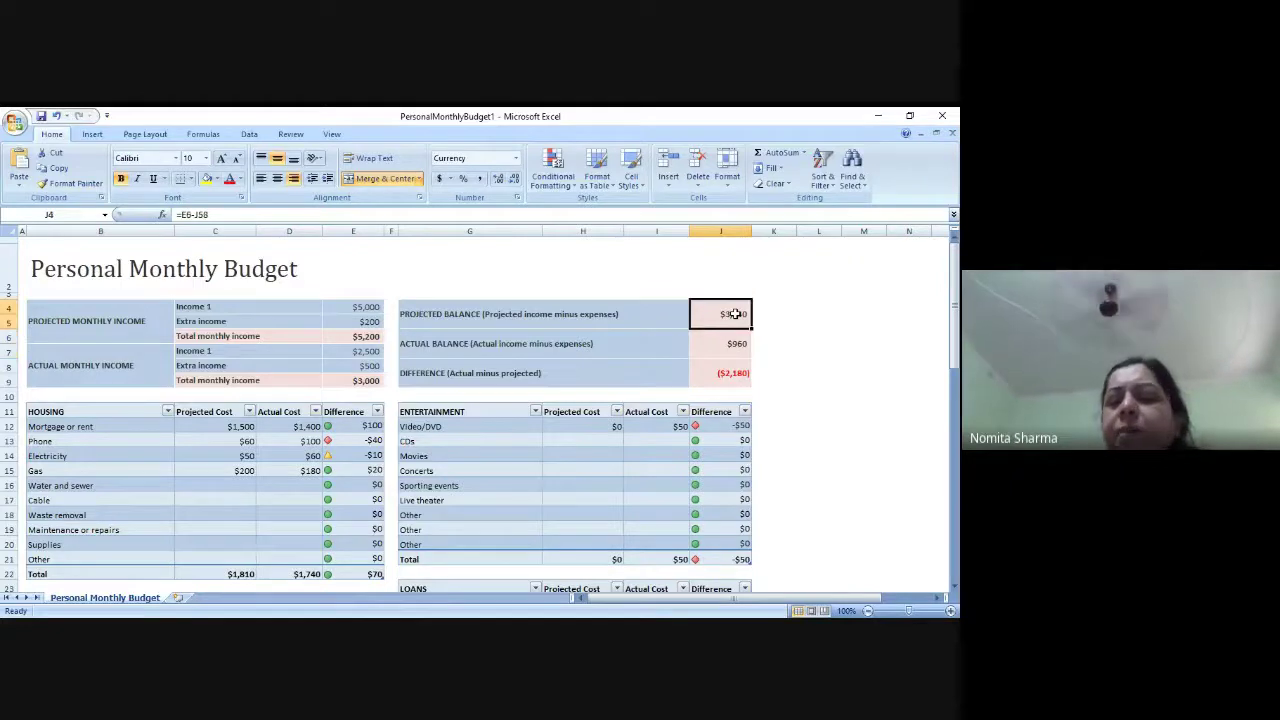
{"action": "left_click", "coordinate": [365, 335]}
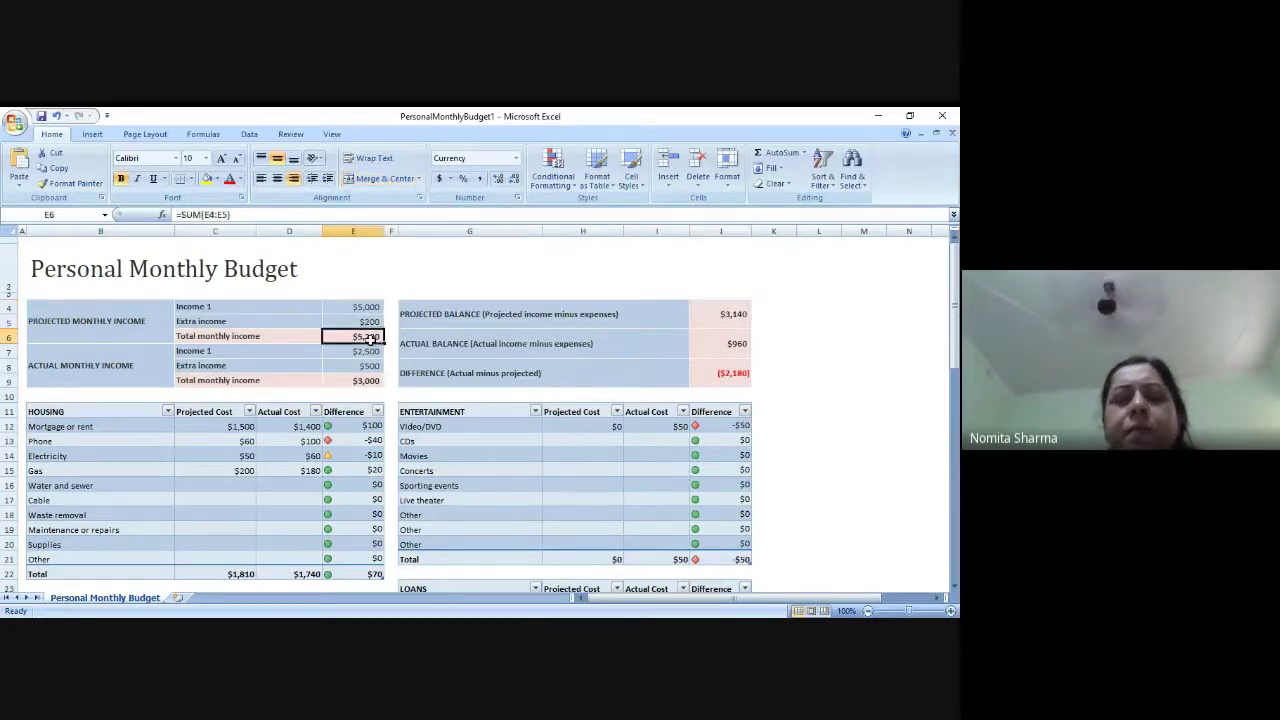
{"action": "left_click", "coordinate": [740, 314]}
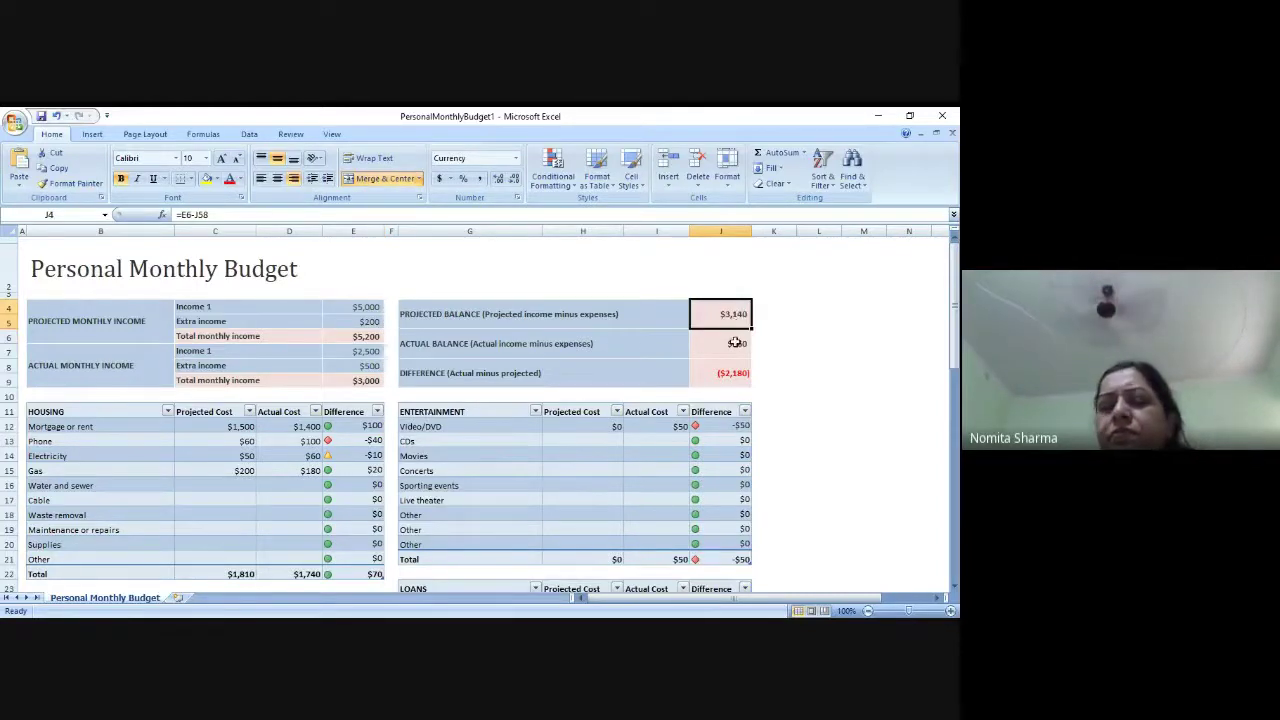
Review the total projected cost, actual cost and difference block and the expense tables above it.
{"action": "scroll", "coordinate": [737, 347], "scroll_direction": "down", "scroll_amount": 15}
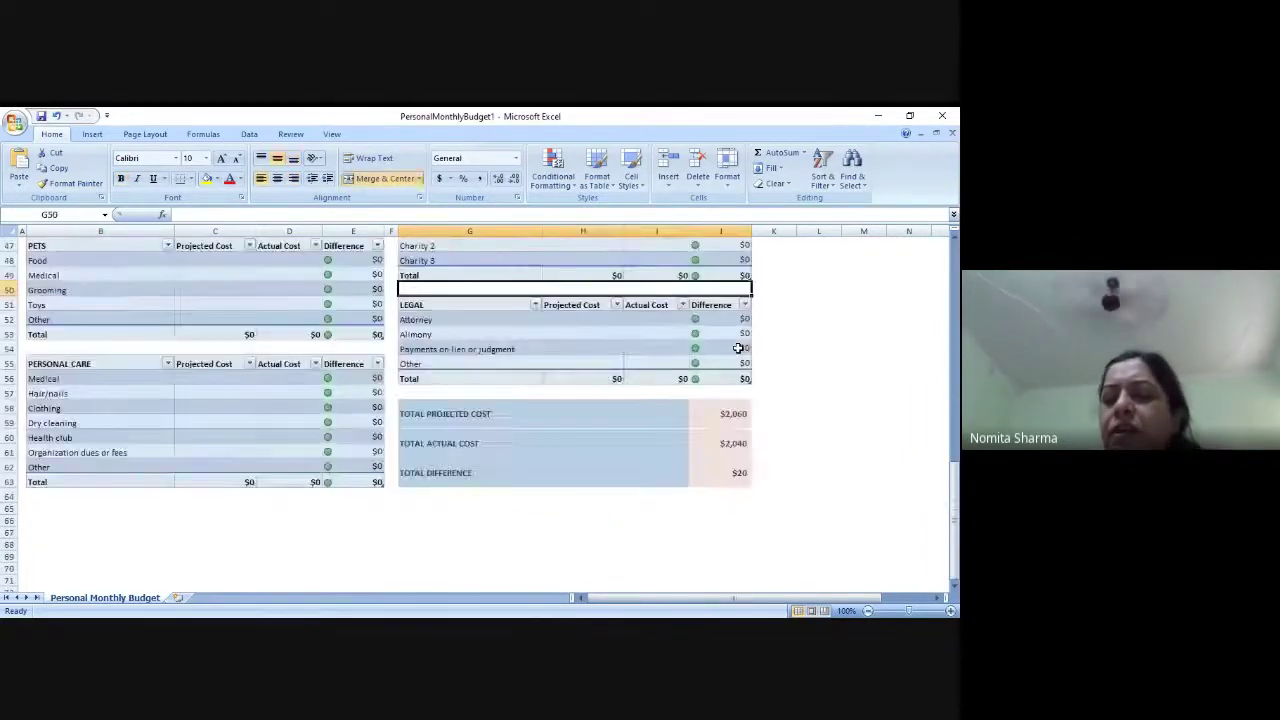
{"action": "key", "text": "Page_Up"}
{"action": "key", "text": "Page_Up"}
{"action": "key", "text": "Up"}
{"action": "key", "text": "Up"}
{"action": "key", "text": "Up"}
{"action": "key", "text": "Up"}
{"action": "key", "text": "Up"}
{"action": "key", "text": "Up"}
{"action": "key", "text": "Up"}
{"action": "key", "text": "Up"}
{"action": "key", "text": "Up"}
{"action": "key", "text": "Up"}
{"action": "key", "text": "Up"}
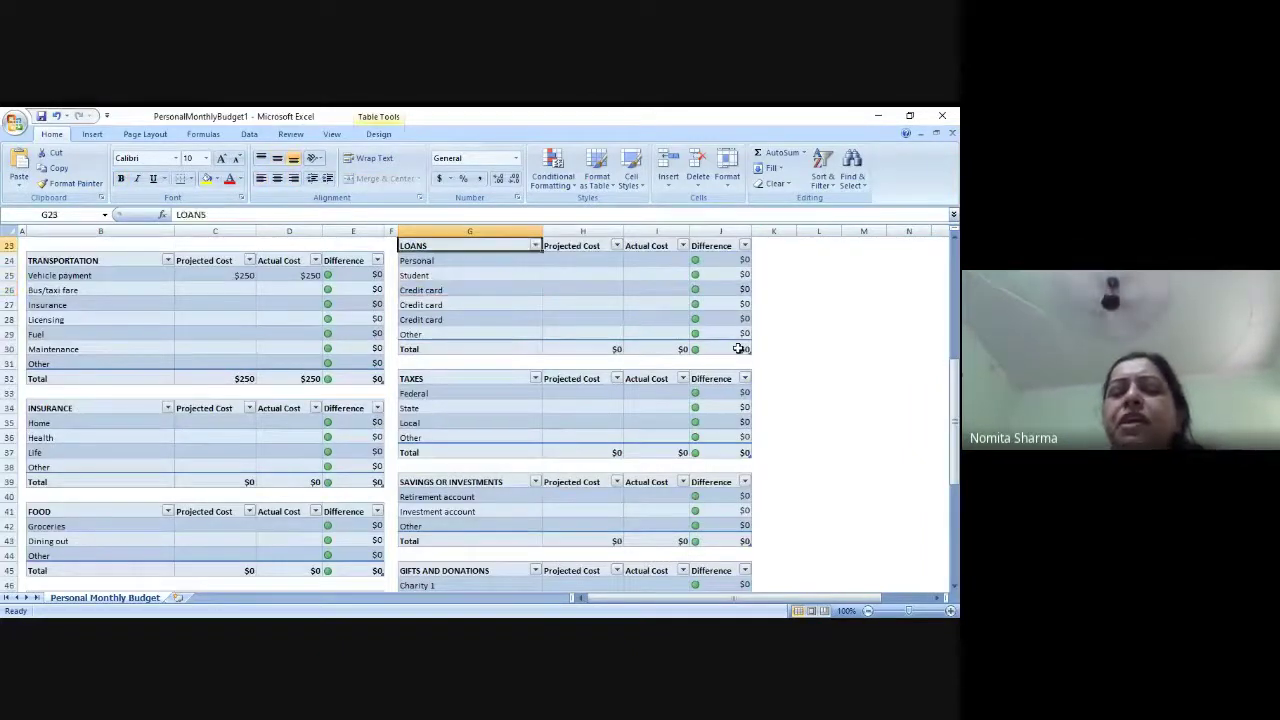
{"action": "scroll", "coordinate": [737, 347], "scroll_direction": "up", "scroll_amount": 5}
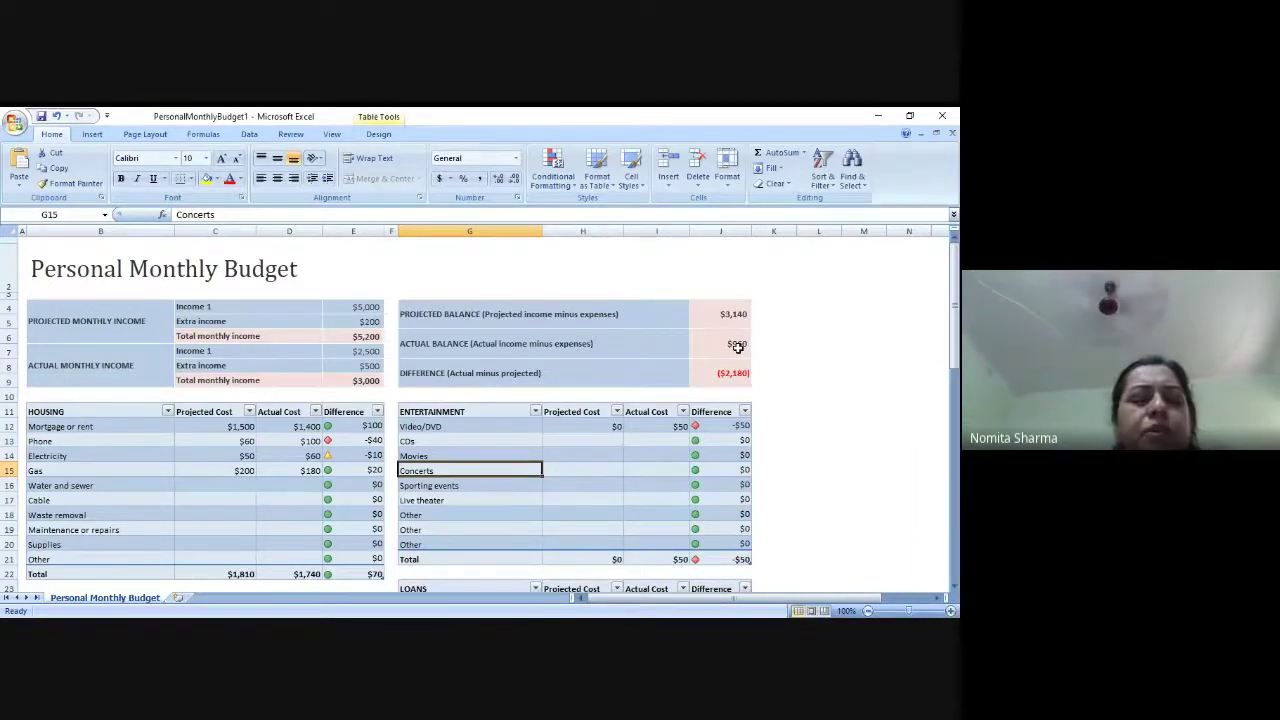
Inspect the projected cost, actual cost and difference formula of the Mortgage or rent row in the Housing table.
{"action": "left_click", "coordinate": [64, 400]}
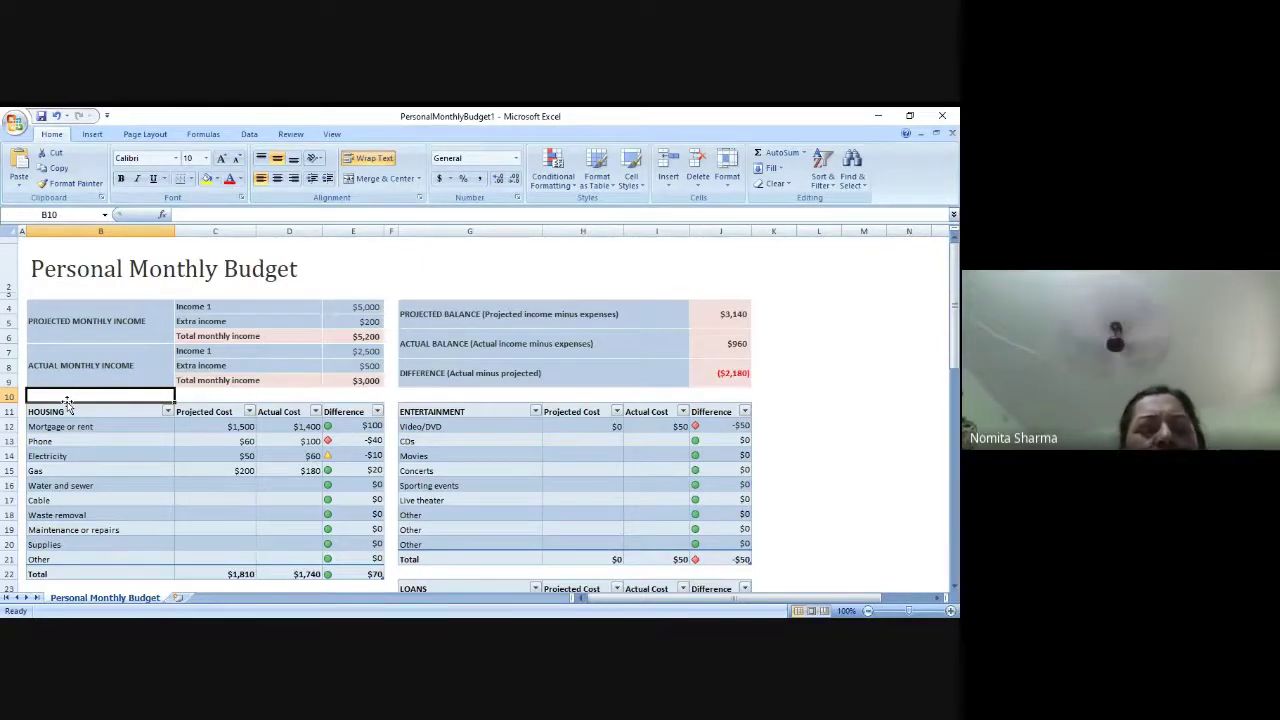
{"action": "key", "text": "Down"}
{"action": "key", "text": "Down"}
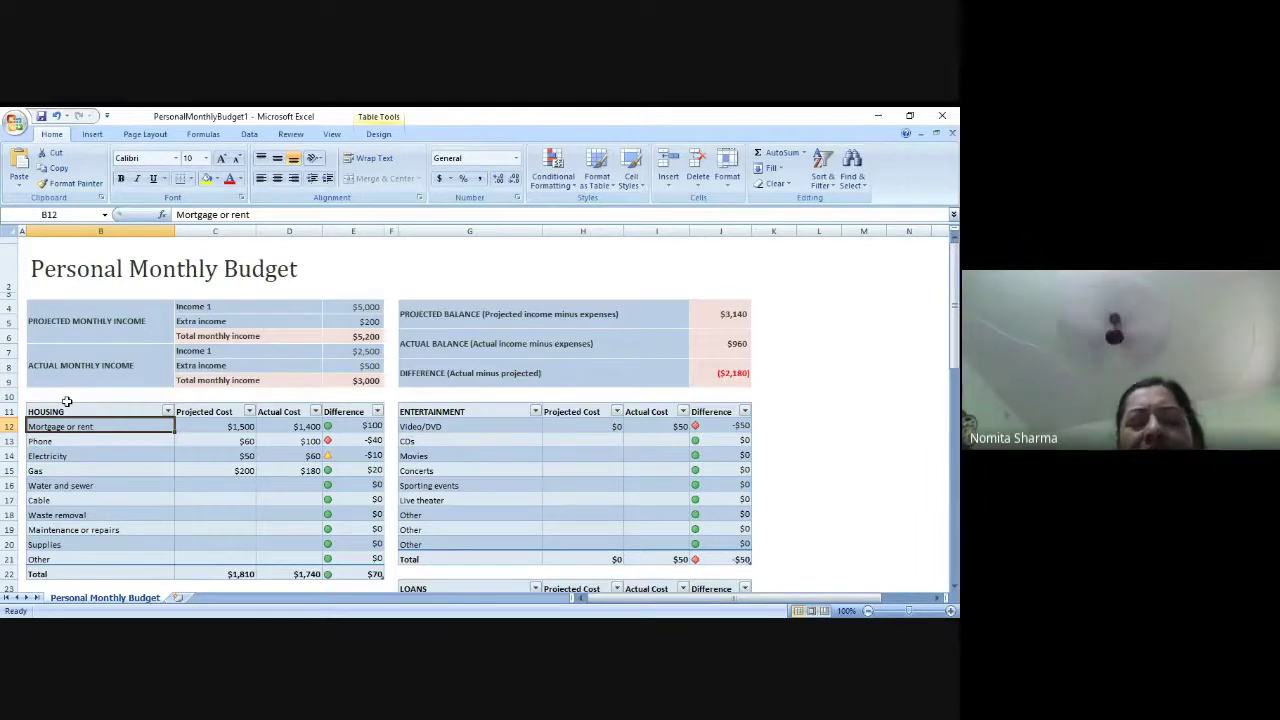
{"action": "key", "text": "Right"}
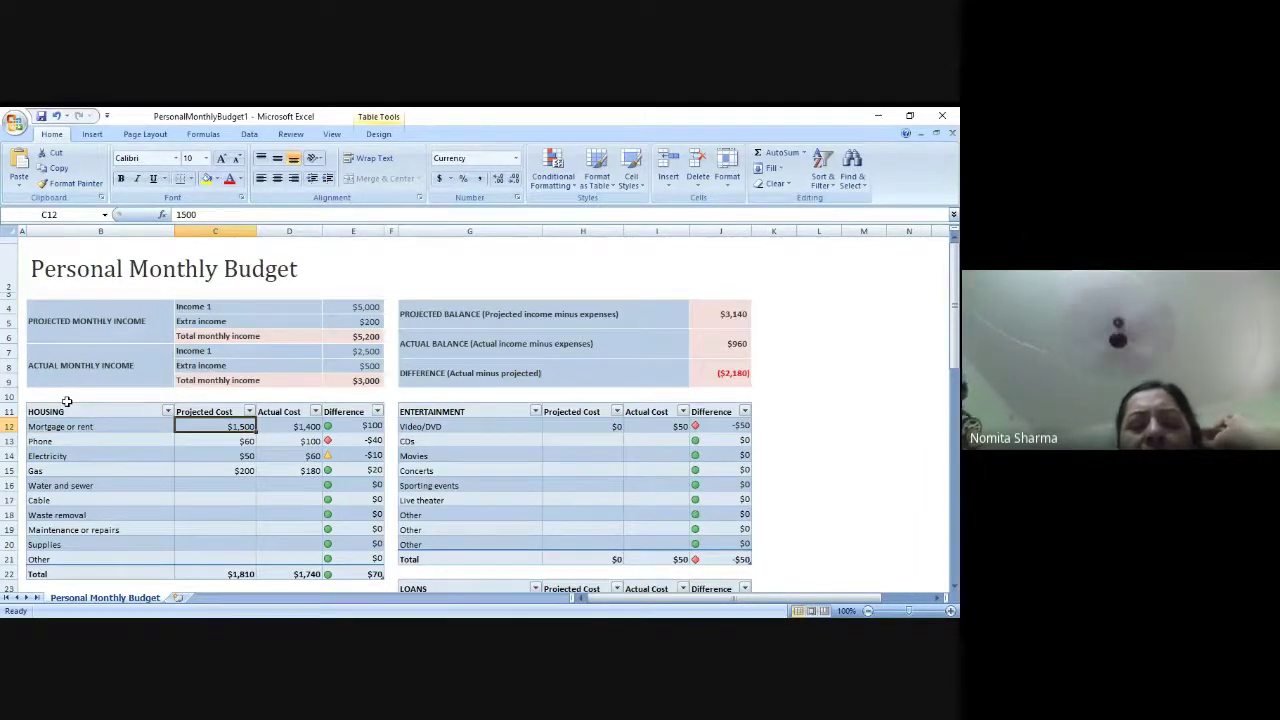
{"action": "key", "text": "Right"}
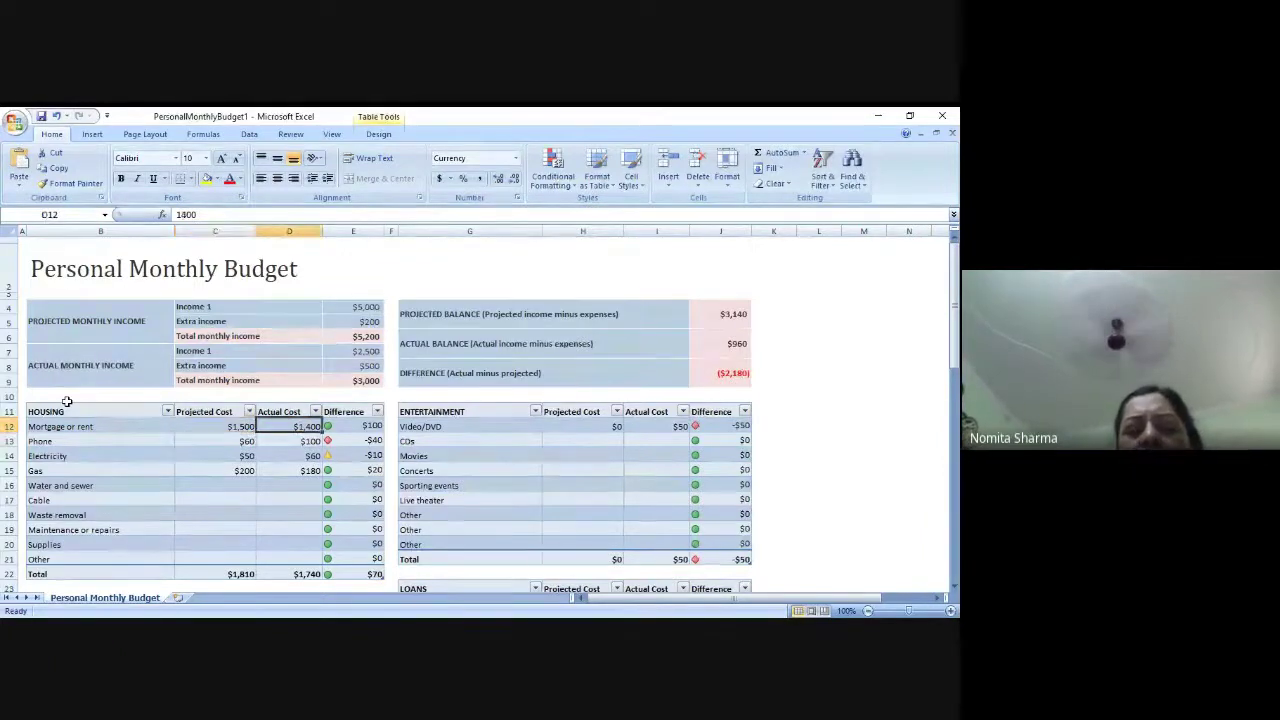
{"action": "key", "text": "Right"}
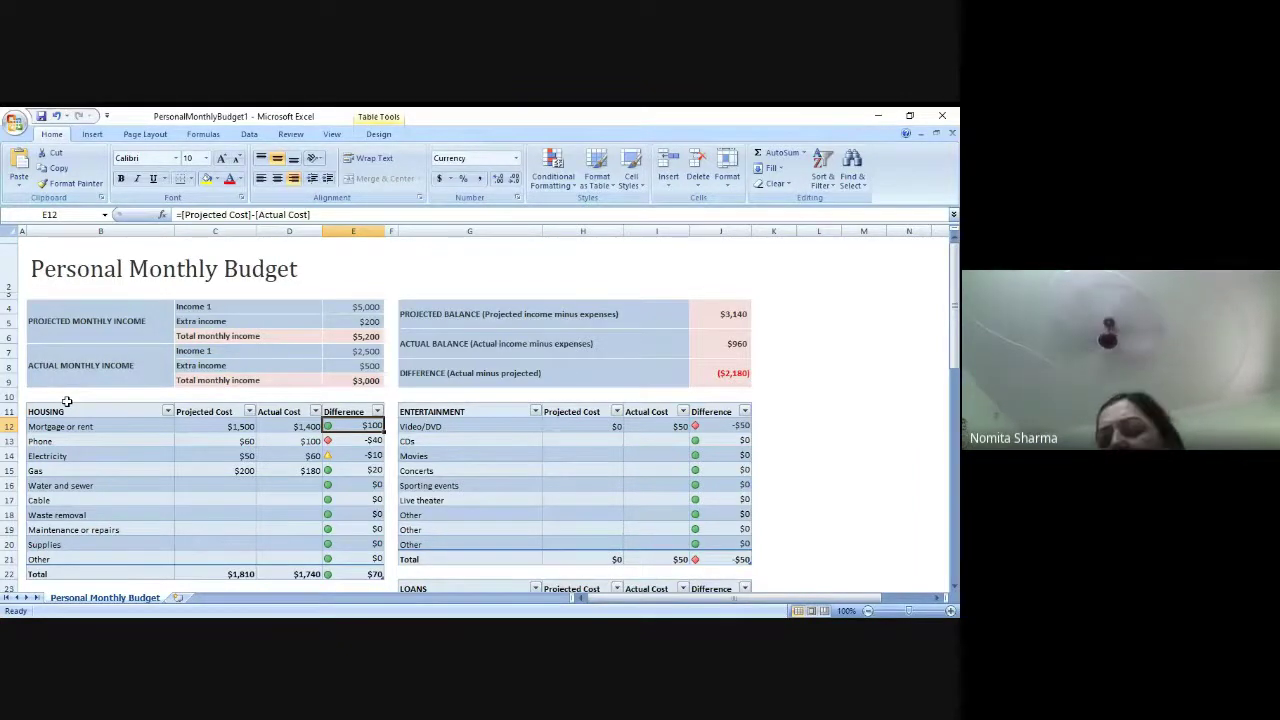
Inspect the difference formulas of the Phone, Electricity and Gas rows in the Housing table.
{"action": "key", "text": "Down"}
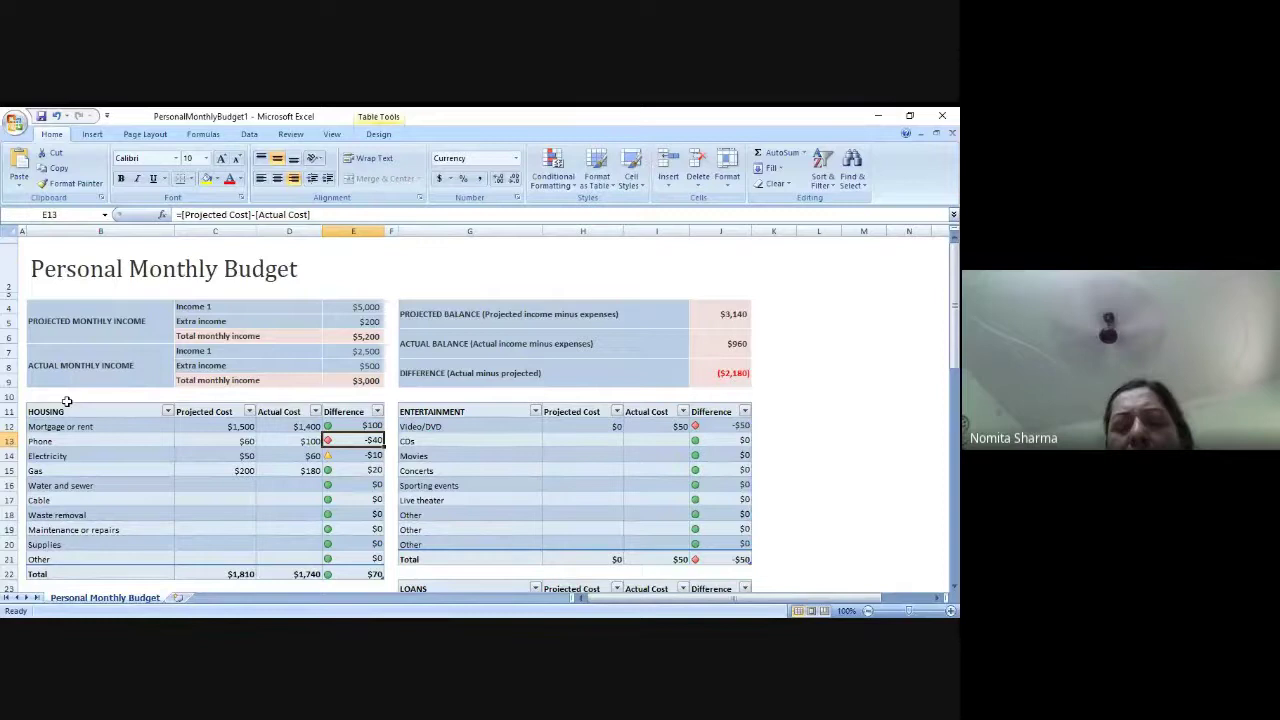
{"action": "key", "text": "Down"}
{"action": "key", "text": "Down"}
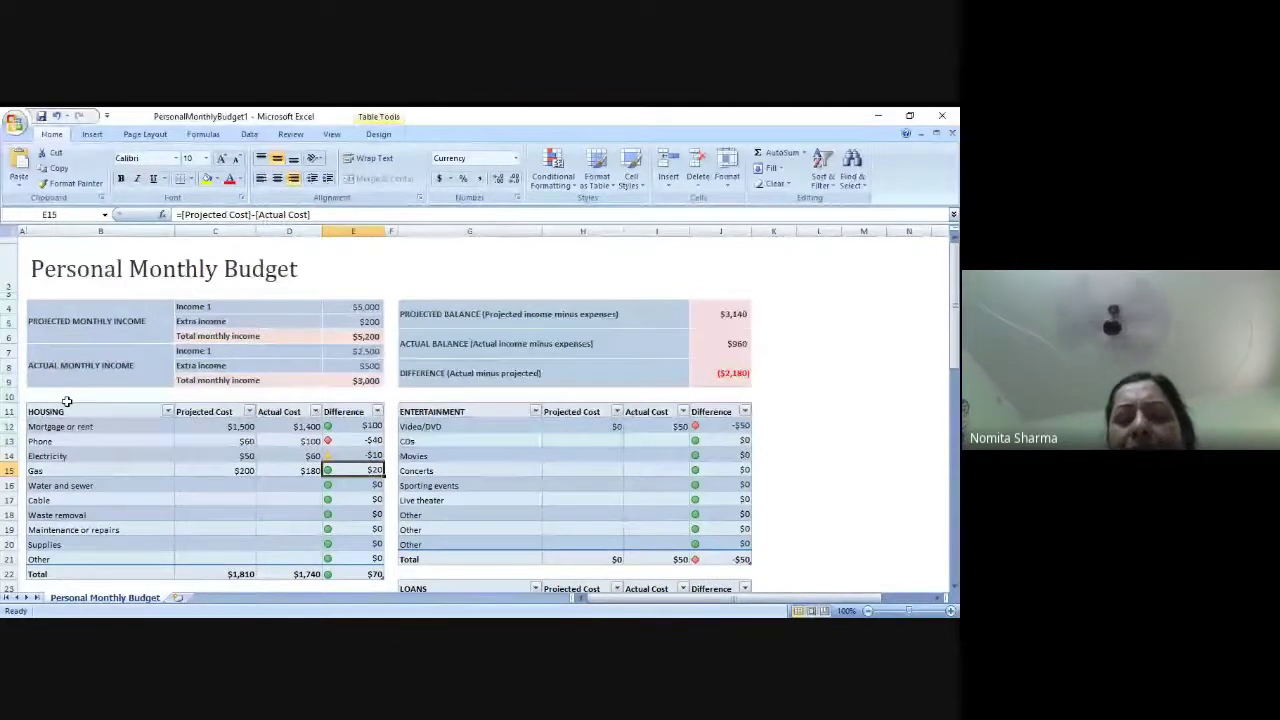
{"action": "left_click", "coordinate": [348, 440]}
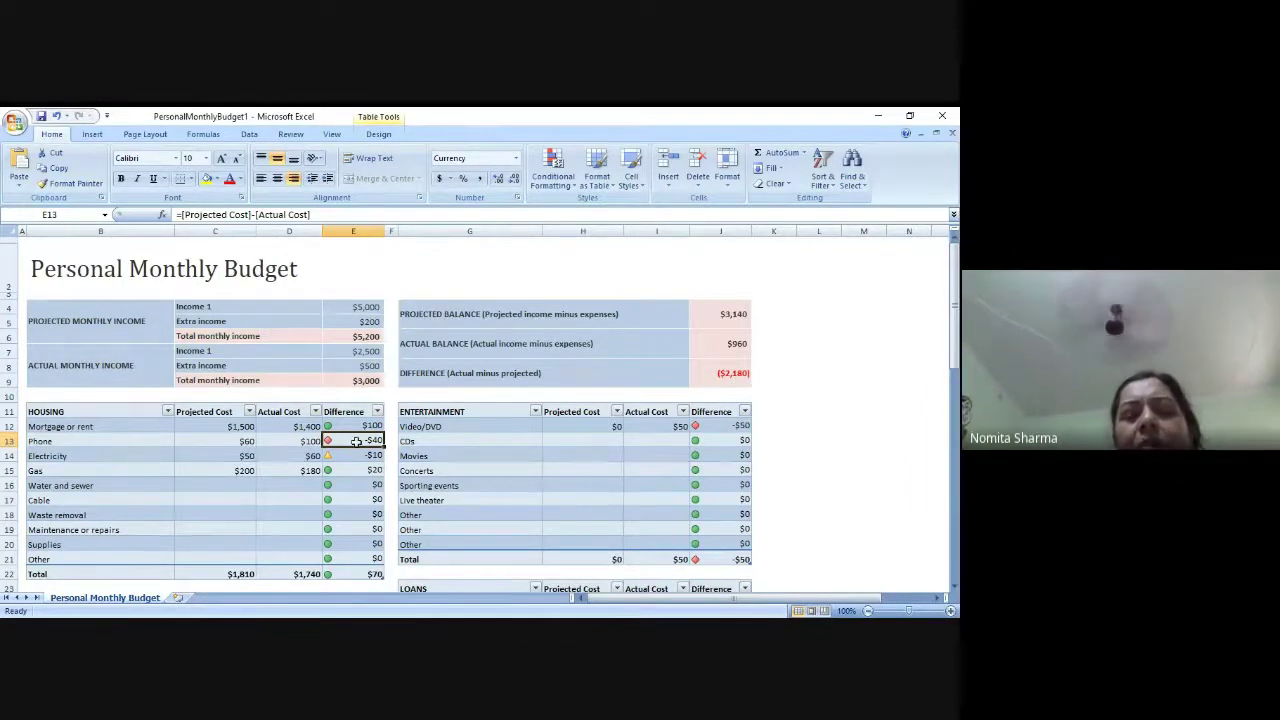
Set the actual cost of Phone in the Housing table to 400 and check its difference.
{"action": "left_click", "coordinate": [301, 441]}
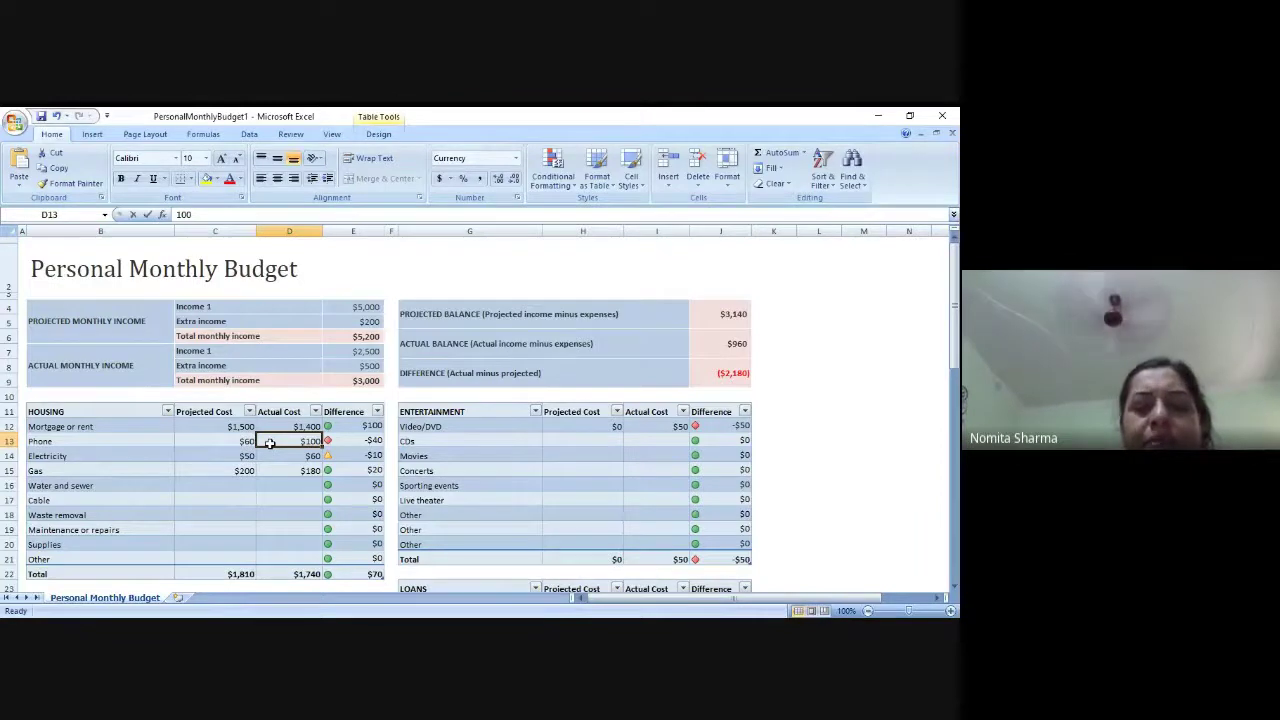
{"action": "type", "text": "400"}
{"action": "key", "text": "Return"}
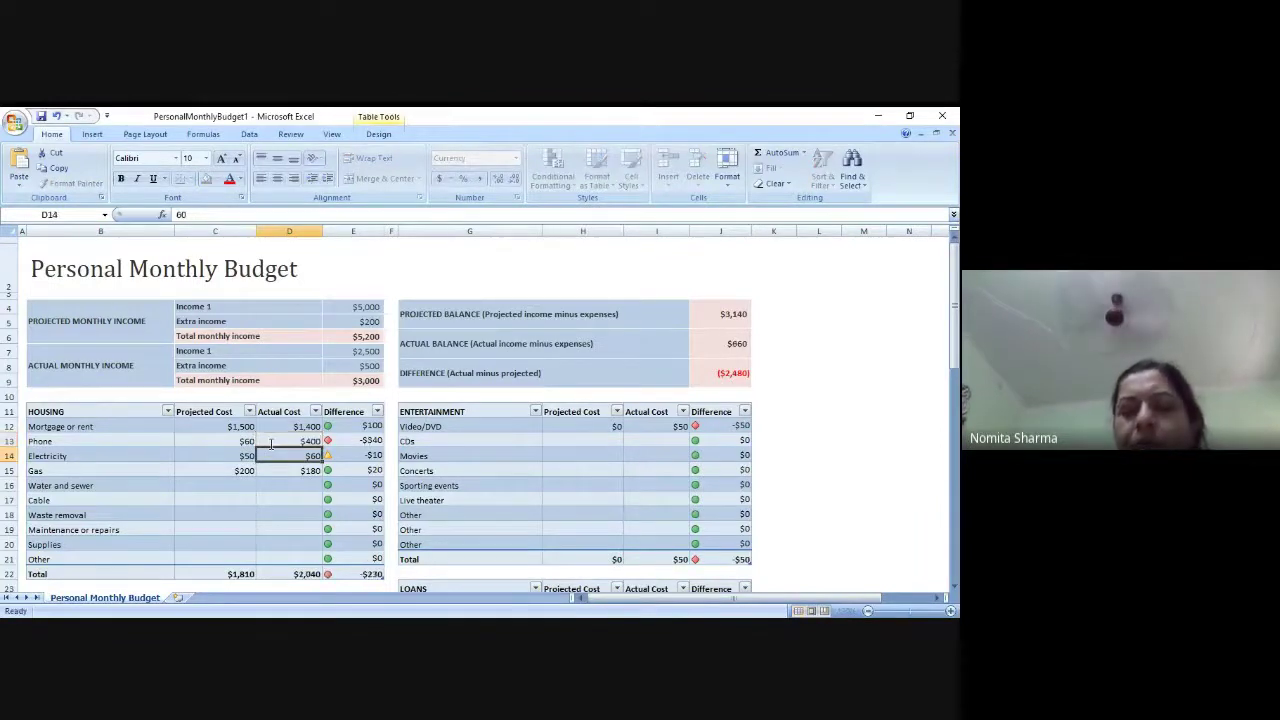
{"action": "left_click", "coordinate": [352, 441]}
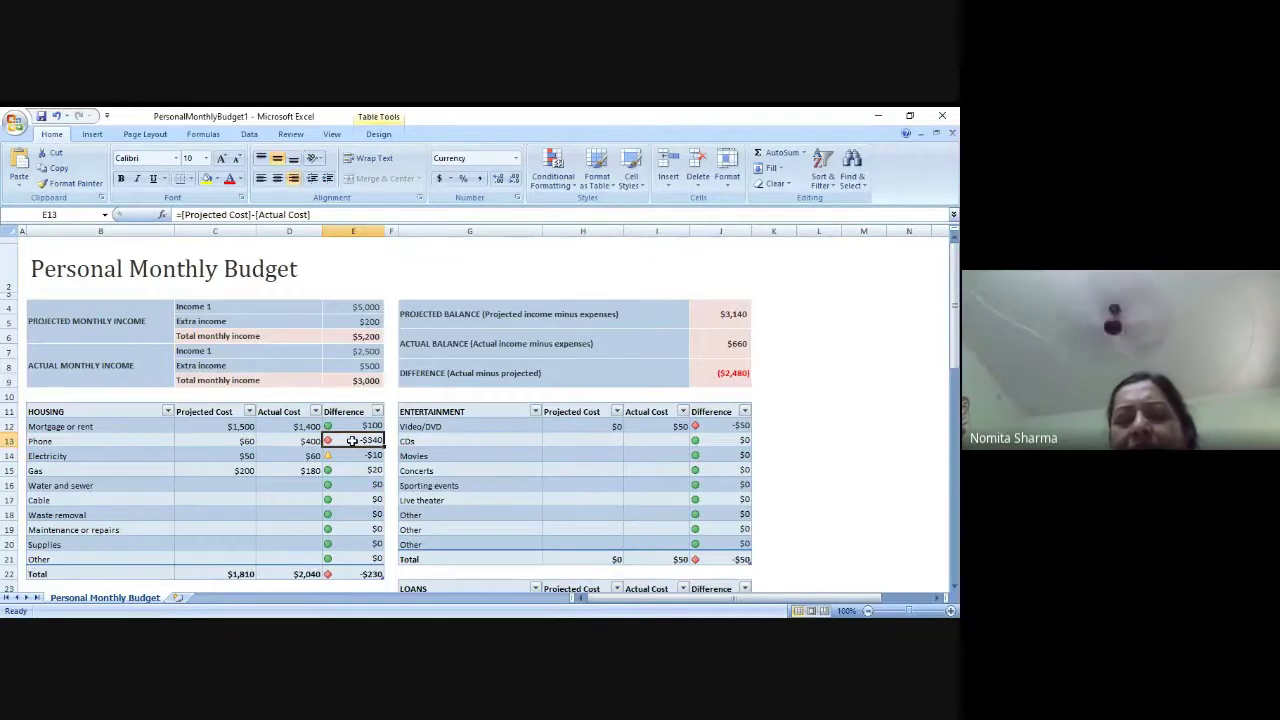
Set the actual cost of Phone in the Housing table to 12 and compare it with the row's difference.
{"action": "left_click", "coordinate": [283, 441]}
{"action": "type", "text": "12"}
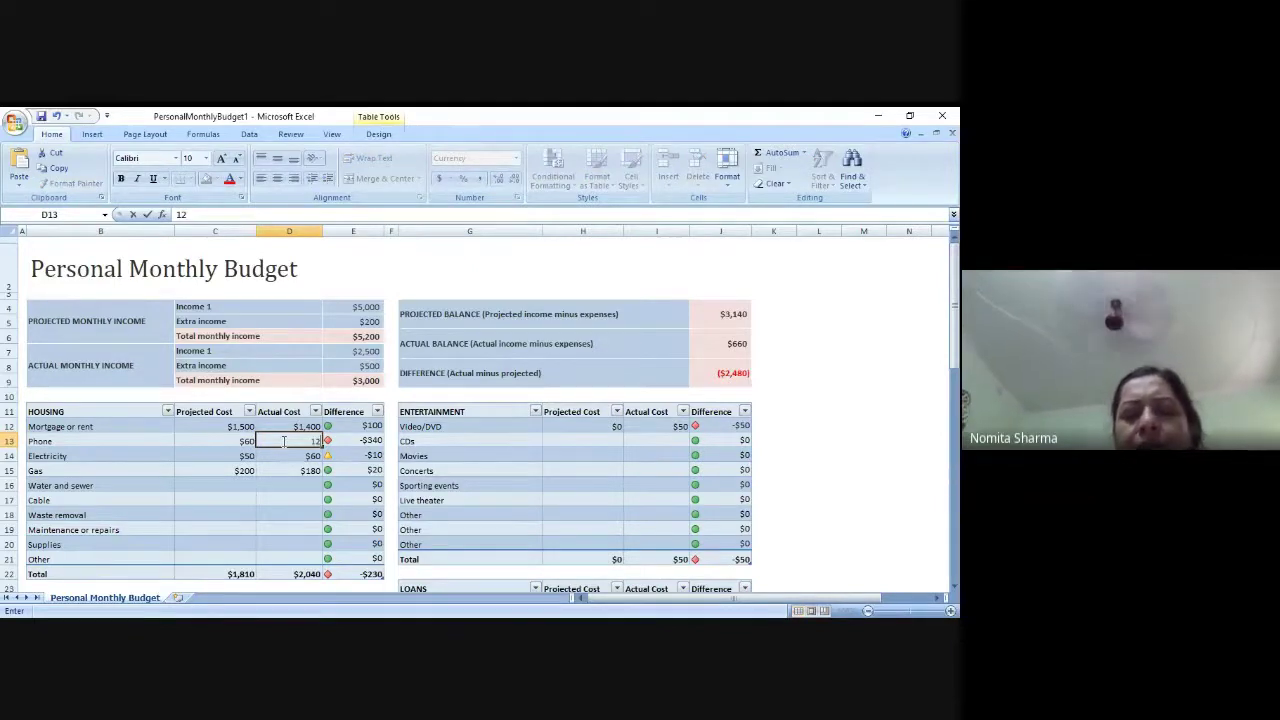
{"action": "key", "text": "Return"}
{"action": "left_click", "coordinate": [352, 441]}
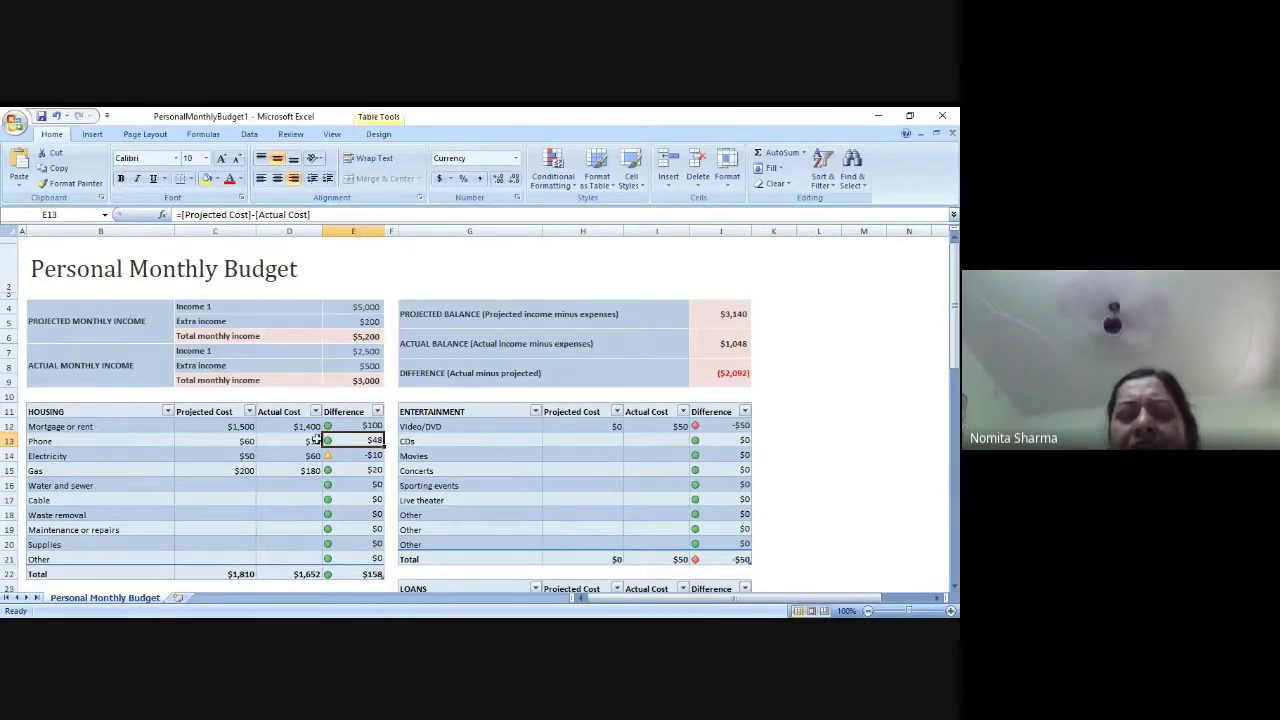
{"action": "left_click", "coordinate": [305, 441]}
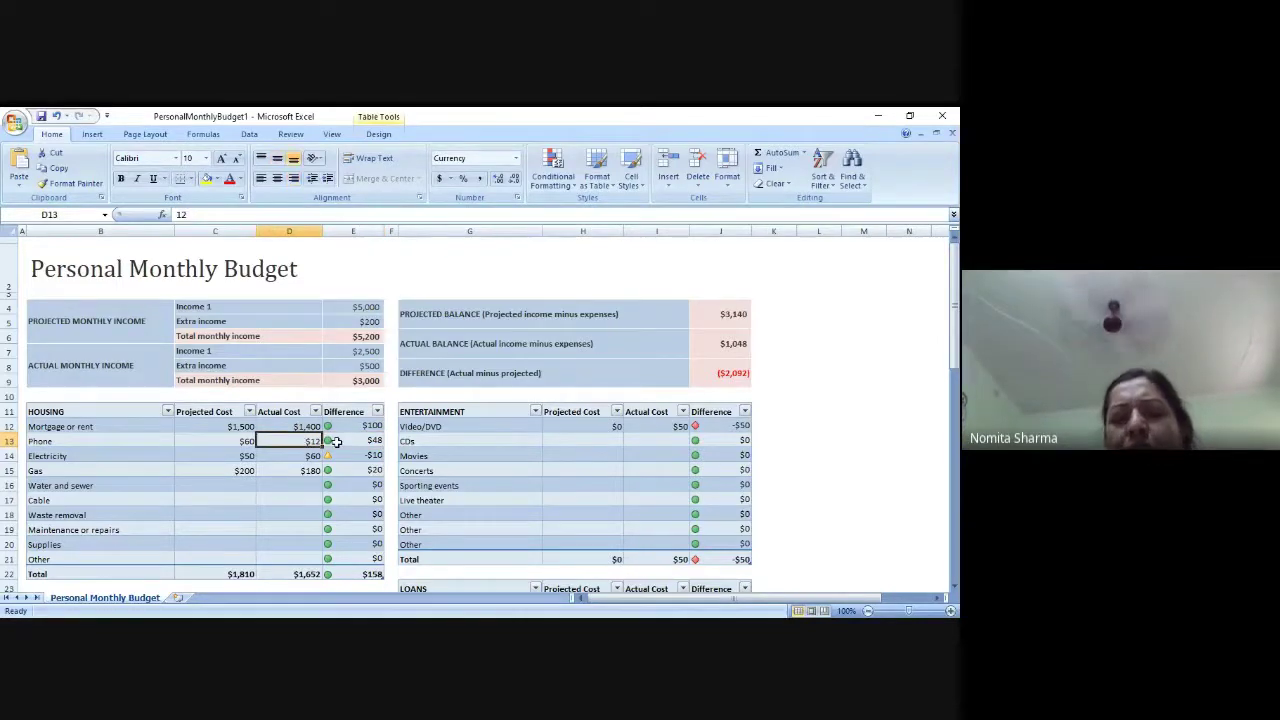
{"action": "left_click", "coordinate": [349, 442]}
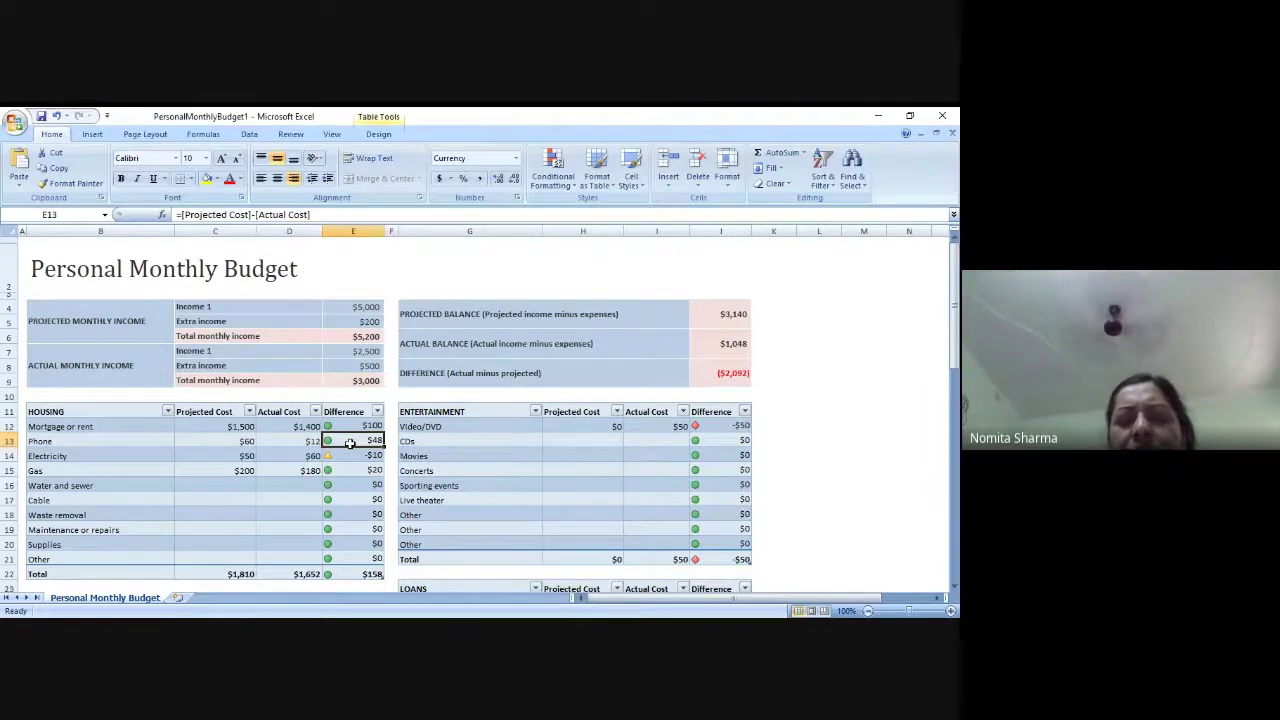
Examine the projected cost, actual cost and difference of Electricity, plus the difference of Gas.
{"action": "left_click", "coordinate": [215, 456]}
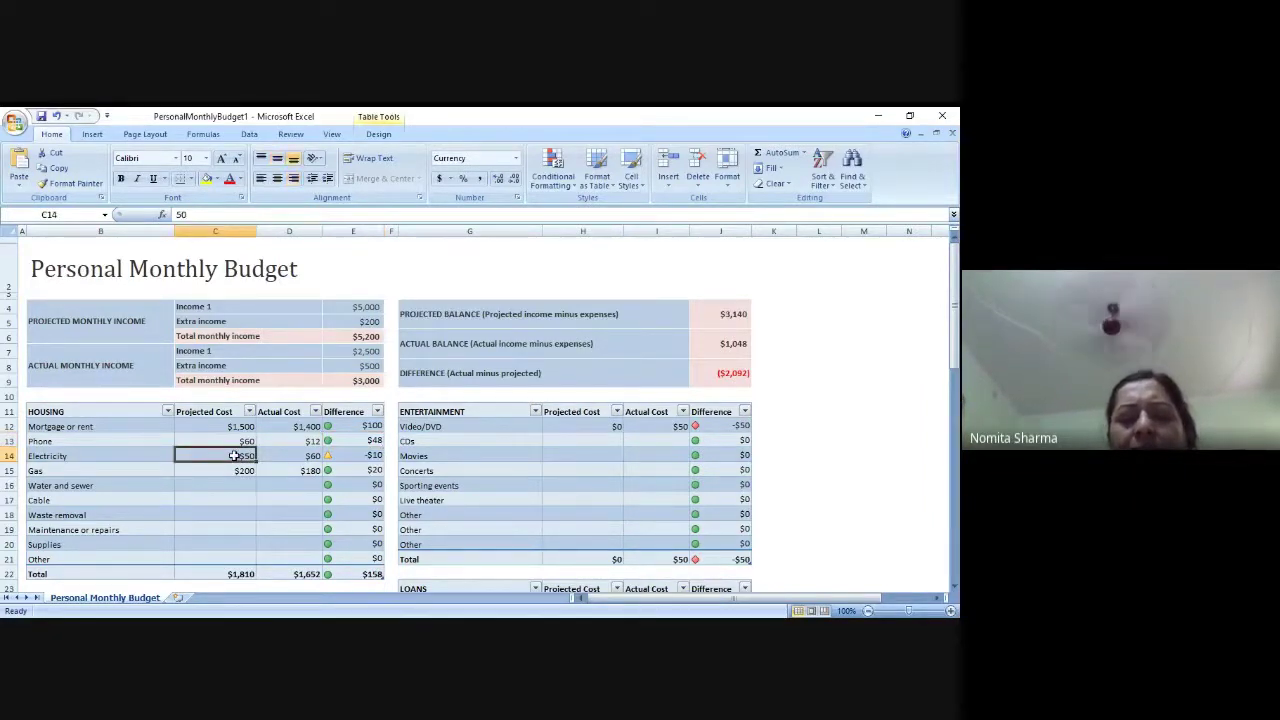
{"action": "left_click", "coordinate": [293, 455]}
{"action": "left_click", "coordinate": [367, 457]}
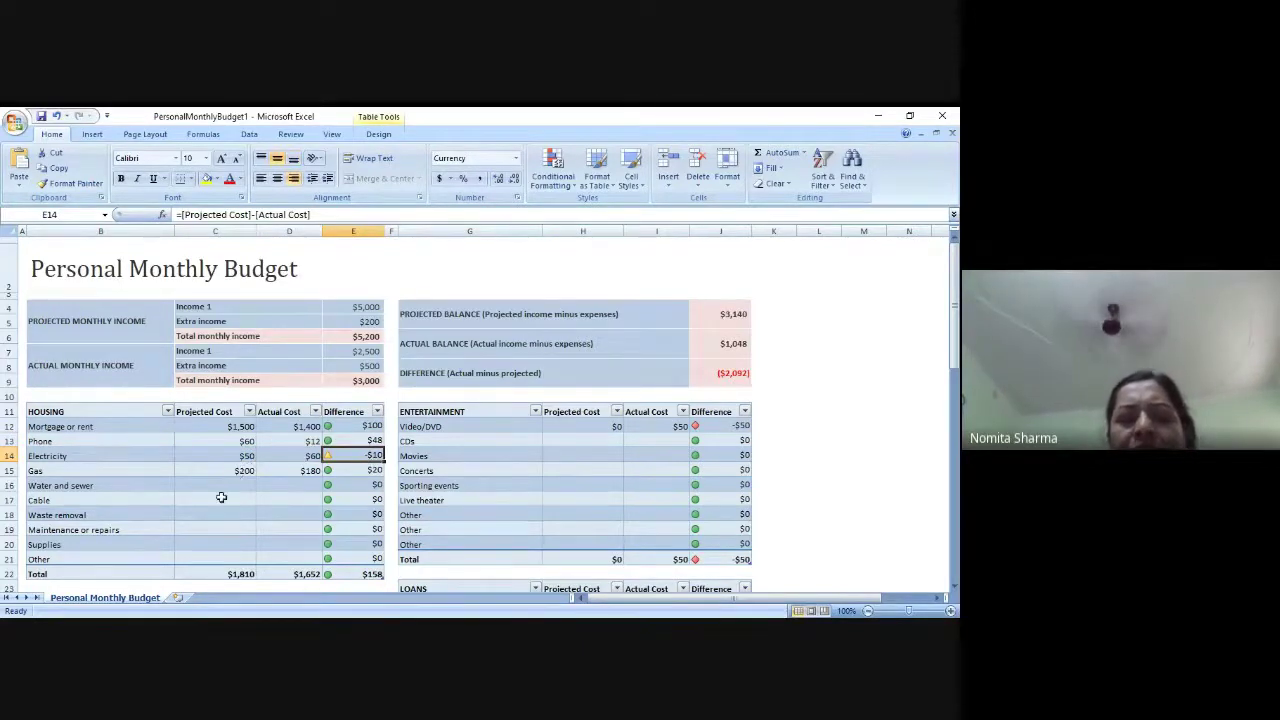
{"action": "key", "text": "Down"}
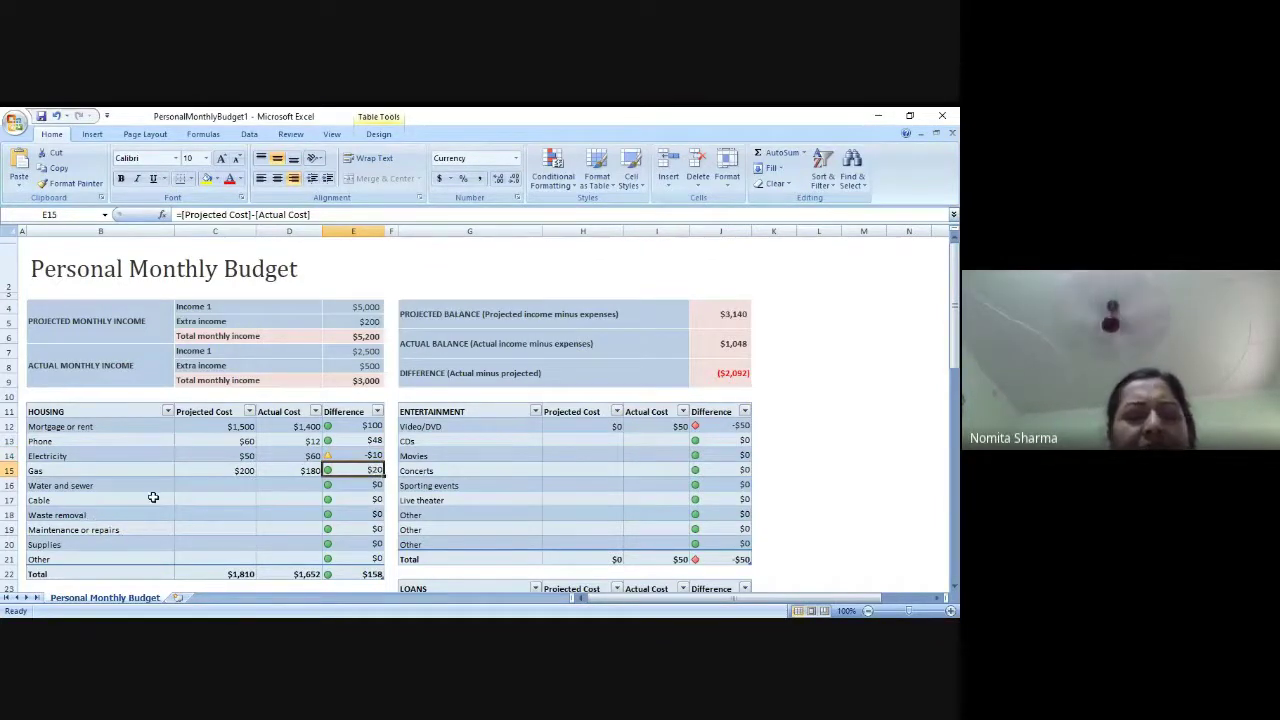
Enter a projected cost of 50 and an actual cost of 30 for Water and sewer in the Housing table.
{"action": "left_click", "coordinate": [235, 484]}
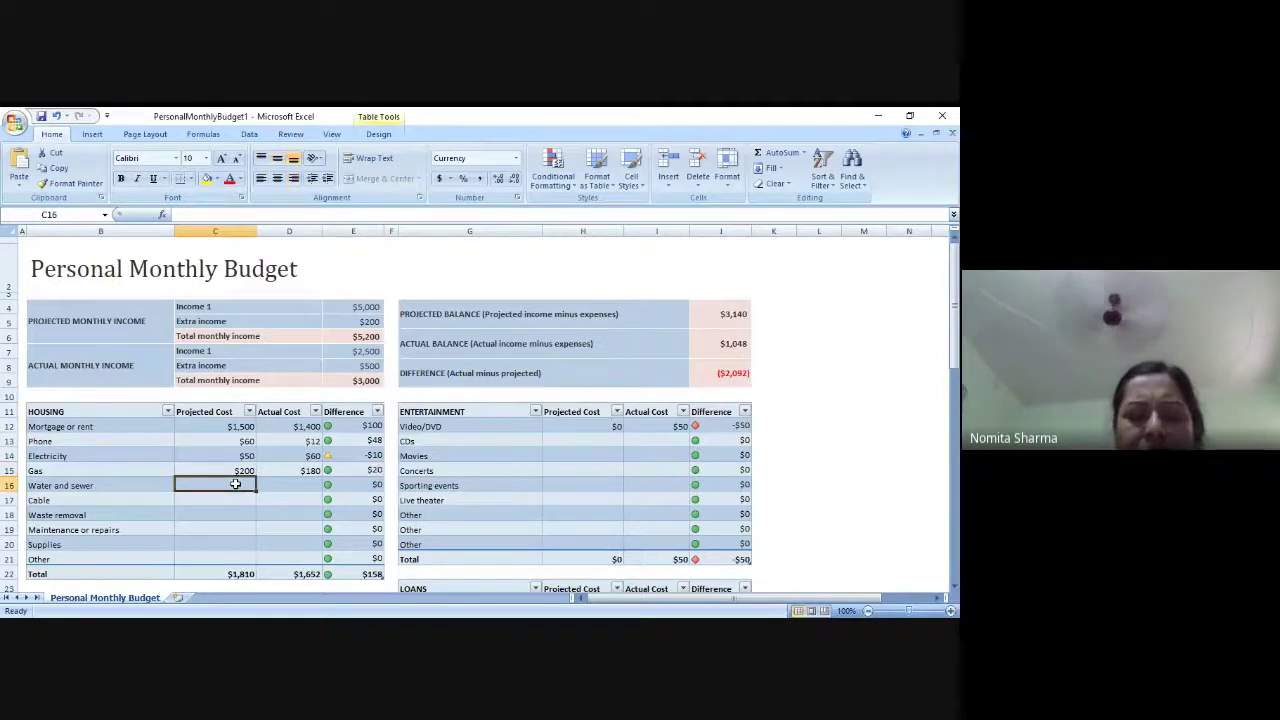
{"action": "type", "text": "50"}
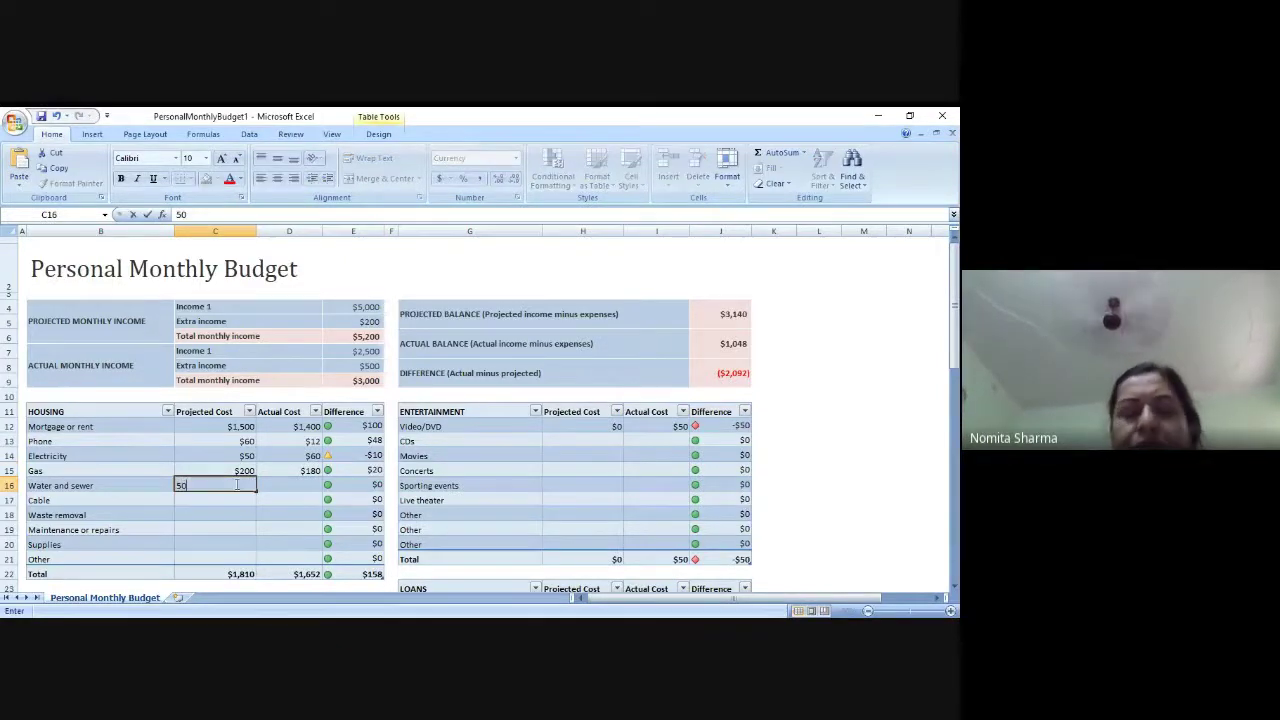
{"action": "key", "text": "Return"}
{"action": "key", "text": "Up"}
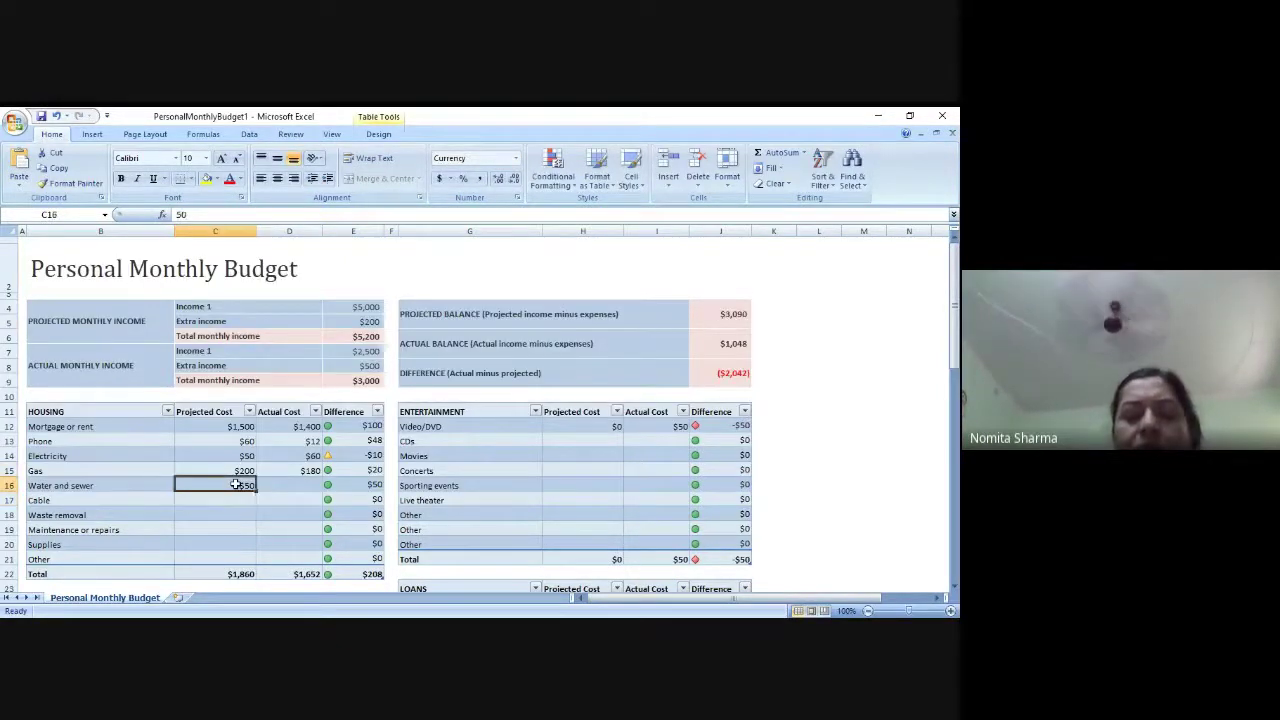
{"action": "key", "text": "Right"}
{"action": "type", "text": "3"}
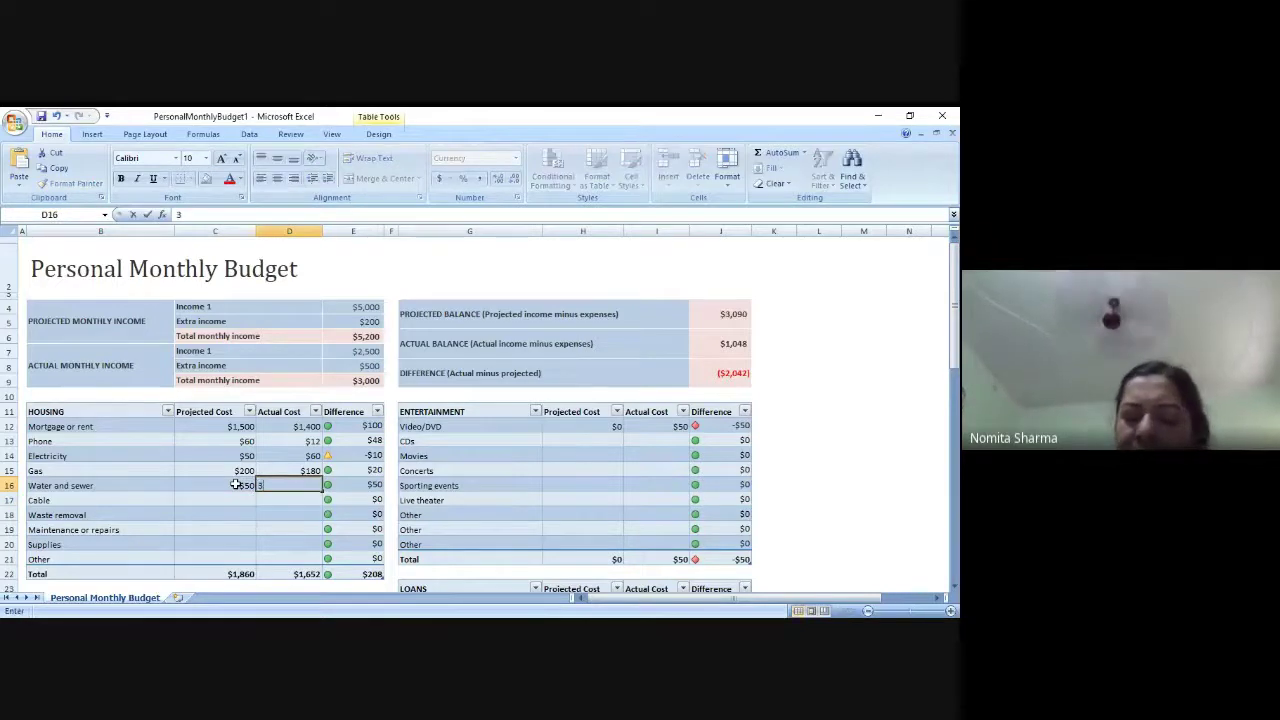
{"action": "type", "text": "0"}
{"action": "key", "text": "Return"}
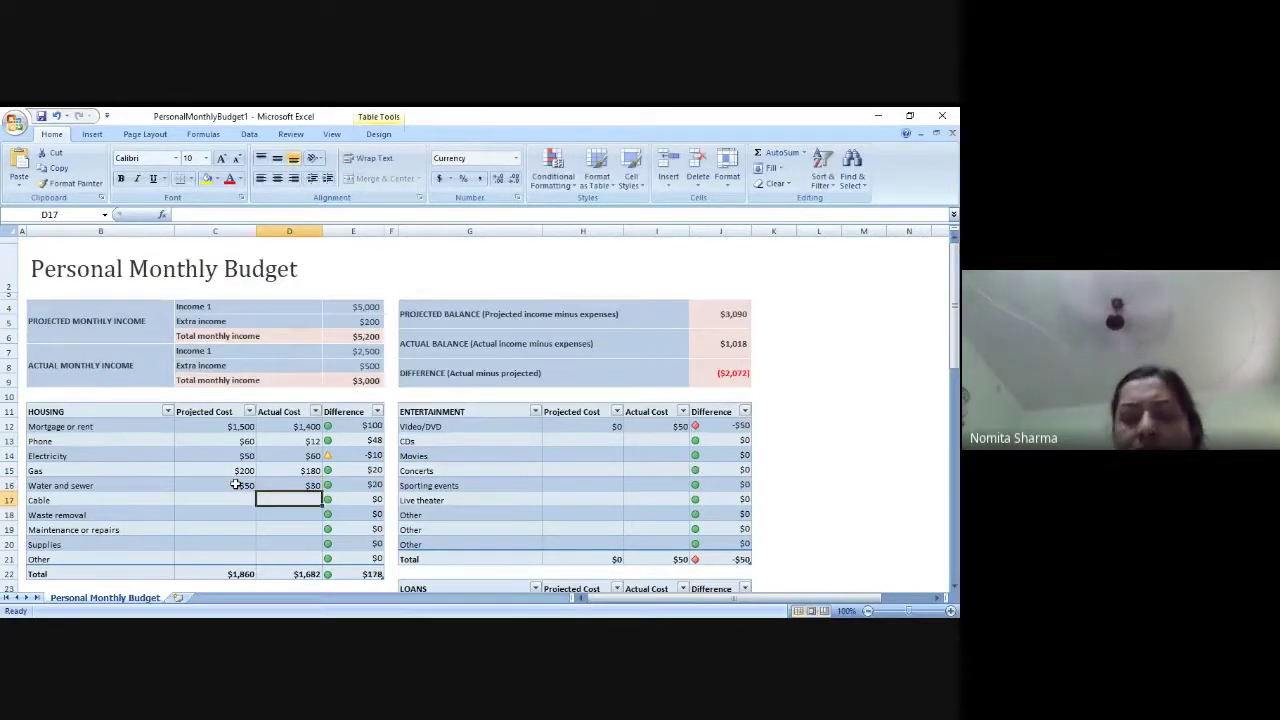
Set the projected cost of Cable in the Housing table to 20.
{"action": "key", "text": "Left"}
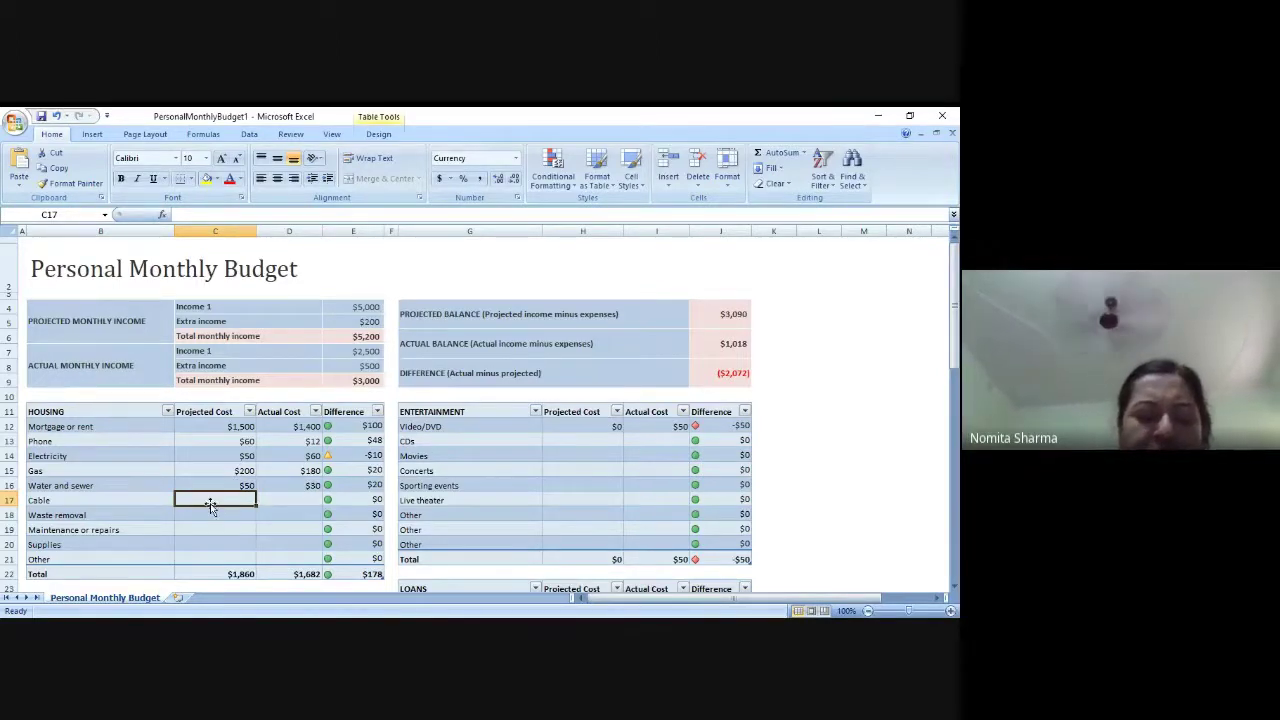
{"action": "type", "text": "20"}
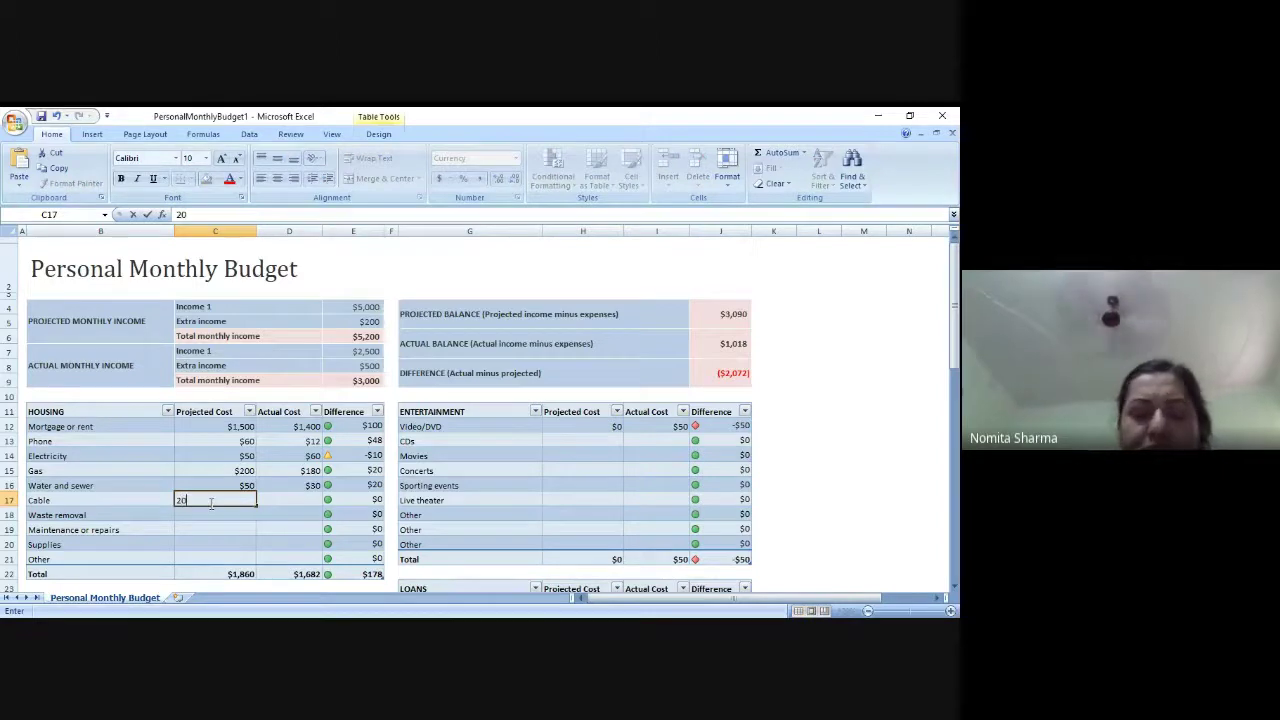
{"action": "key", "text": "Return"}
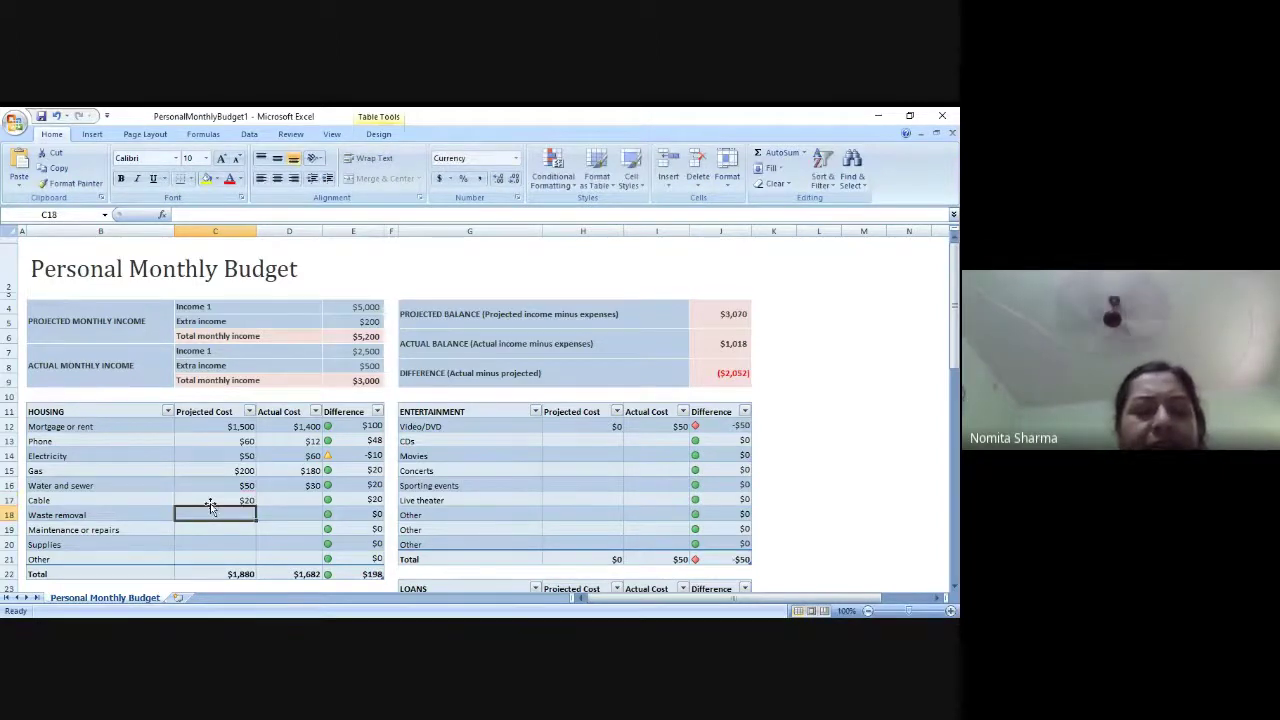
Enter a projected cost of 10 and an actual cost of 20 for Waste removal in the Housing table.
{"action": "type", "text": "1"}
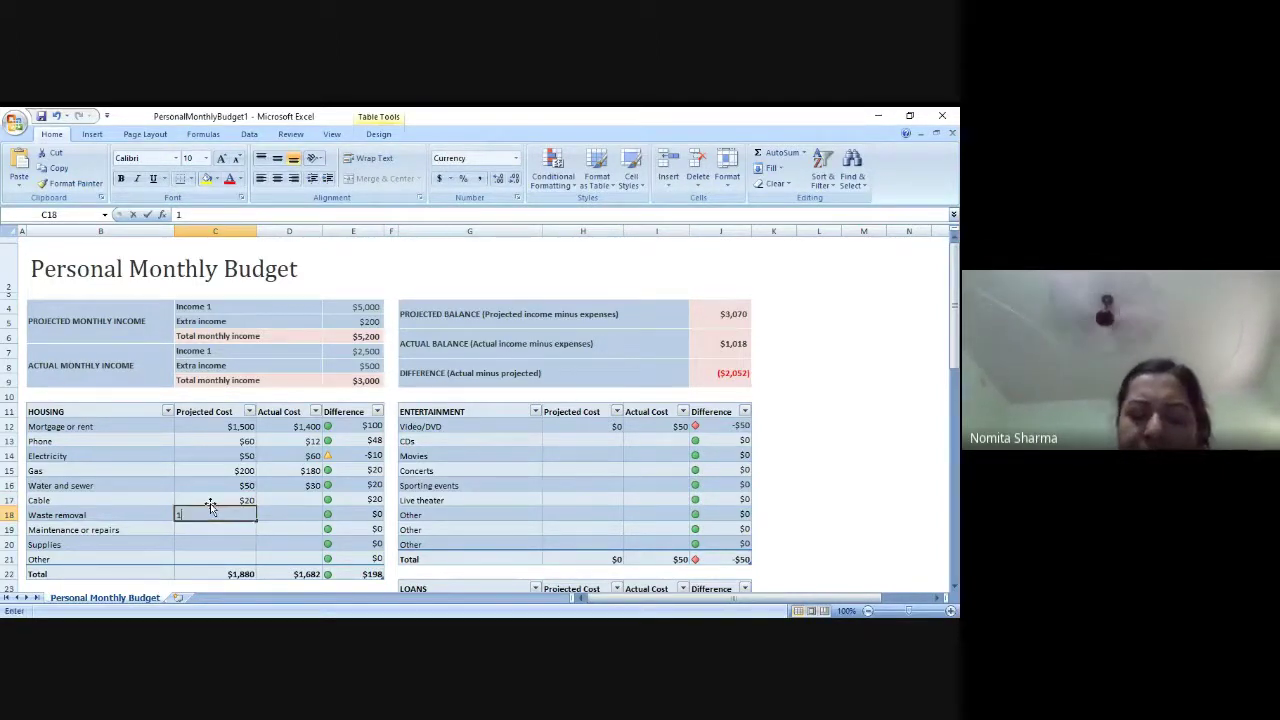
{"action": "type", "text": "0"}
{"action": "key", "text": "Tab"}
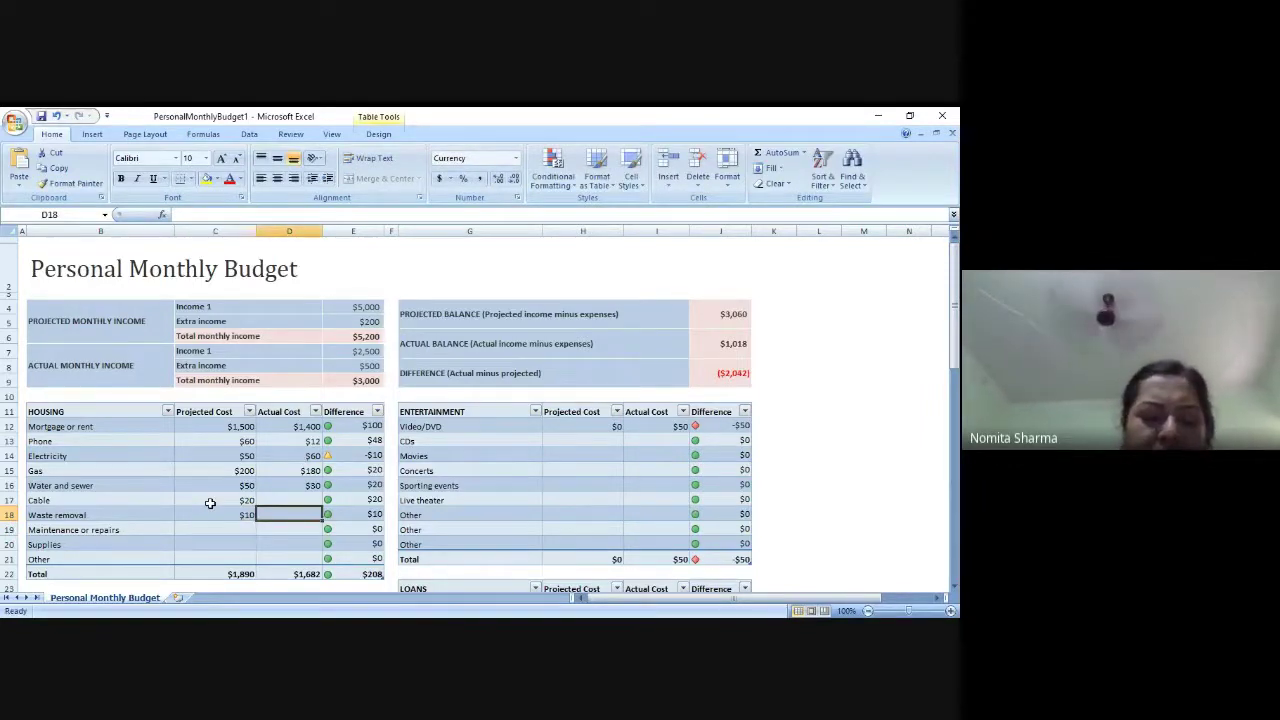
{"action": "type", "text": "20"}
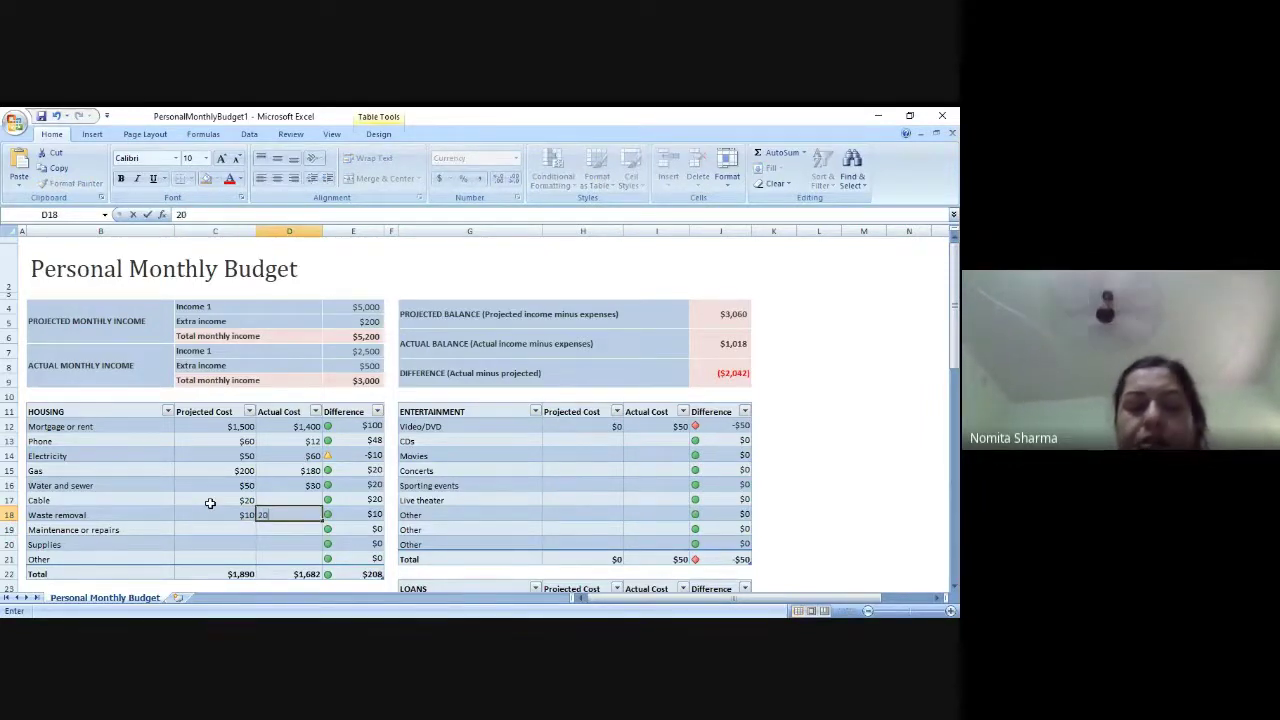
{"action": "key", "text": "Return"}
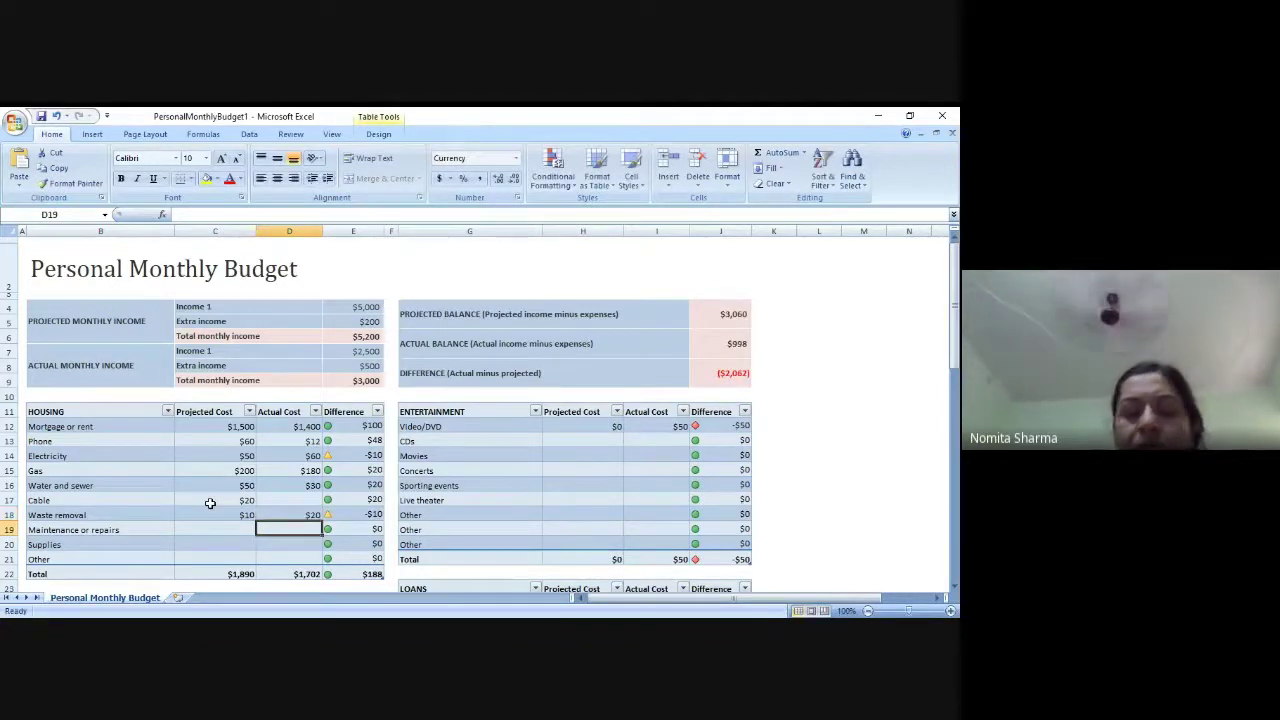
Set the actual cost of Cable in the Housing table to 30.
{"action": "key", "text": "Up"}
{"action": "key", "text": "Up"}
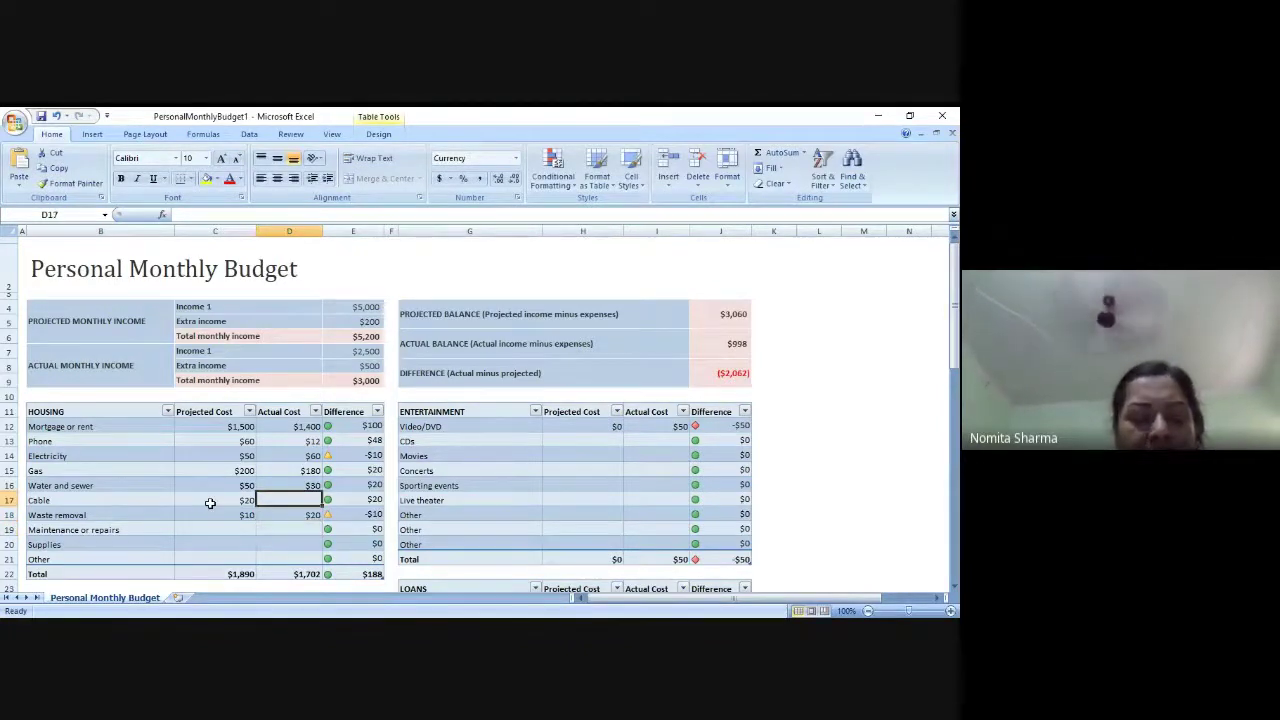
{"action": "type", "text": "30"}
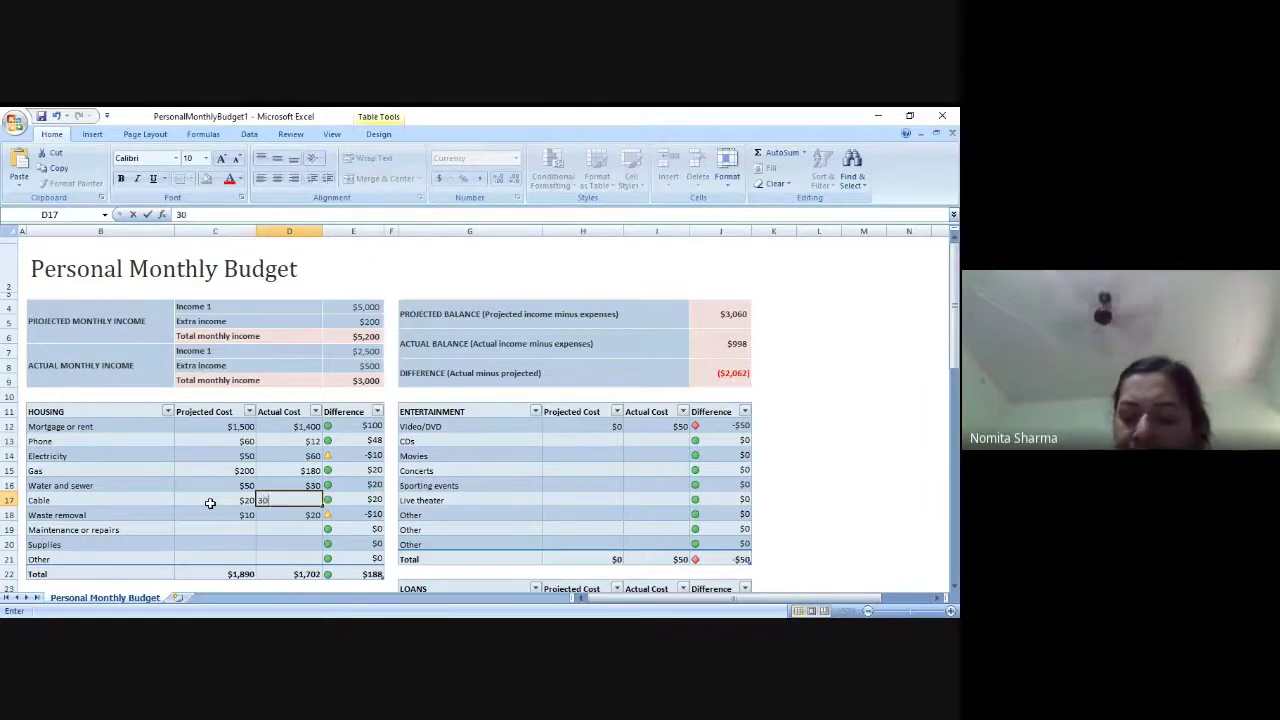
{"action": "key", "text": "Return"}
Enter a projected cost of 250 and an actual cost of 100 for Maintenance or repairs in the Housing table.
{"action": "key", "text": "Down"}
{"action": "key", "text": "Down"}
{"action": "key", "text": "Up"}
{"action": "key", "text": "Left"}
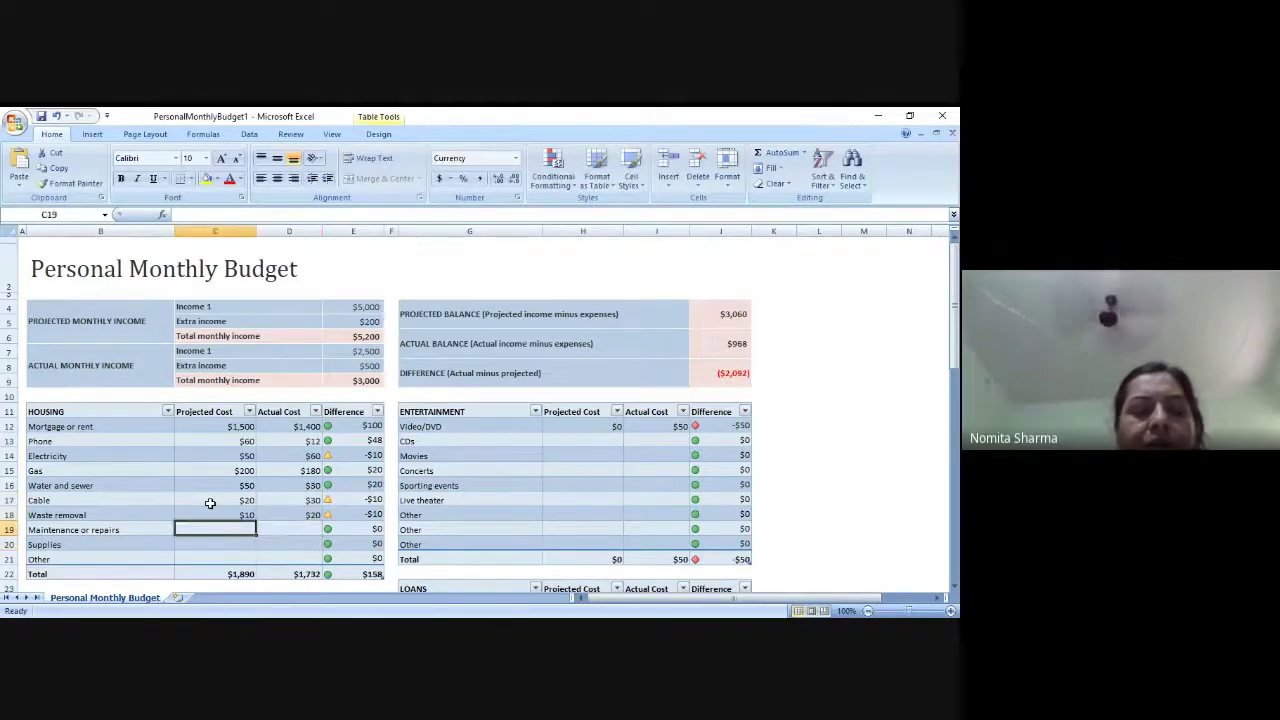
{"action": "key", "text": "Left"}
{"action": "key", "text": "Right"}
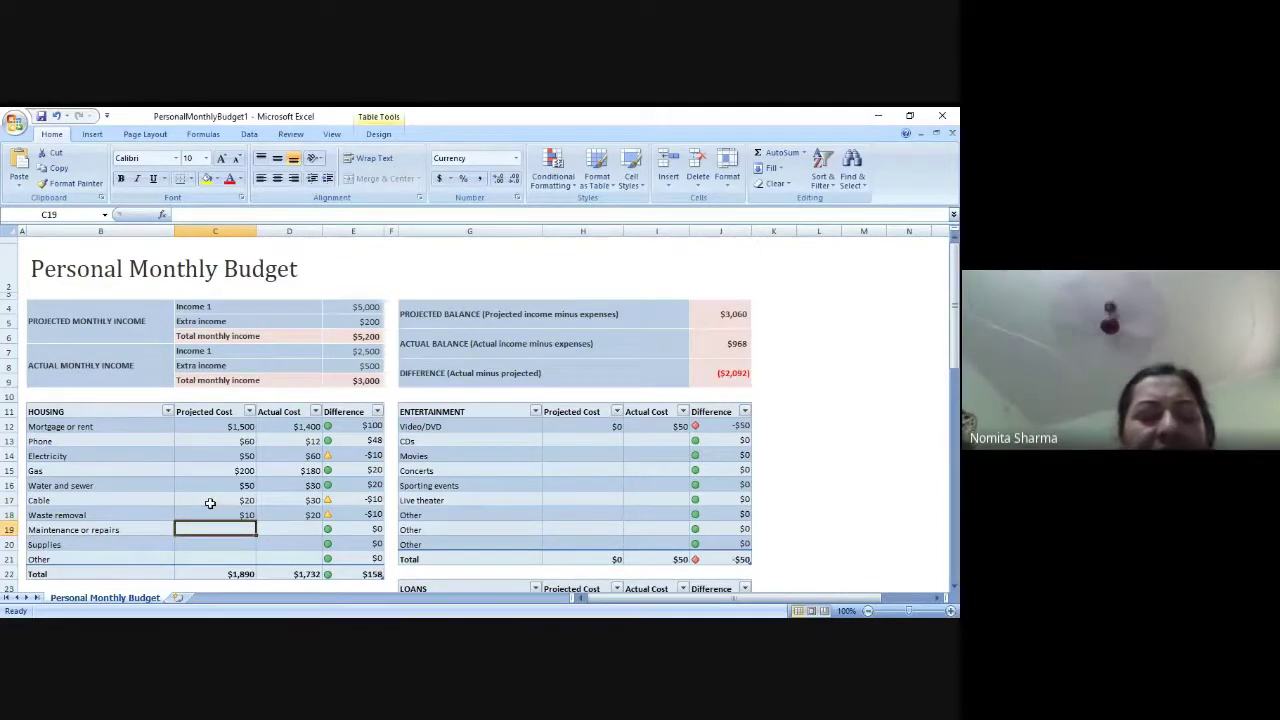
{"action": "key", "text": "Right"}
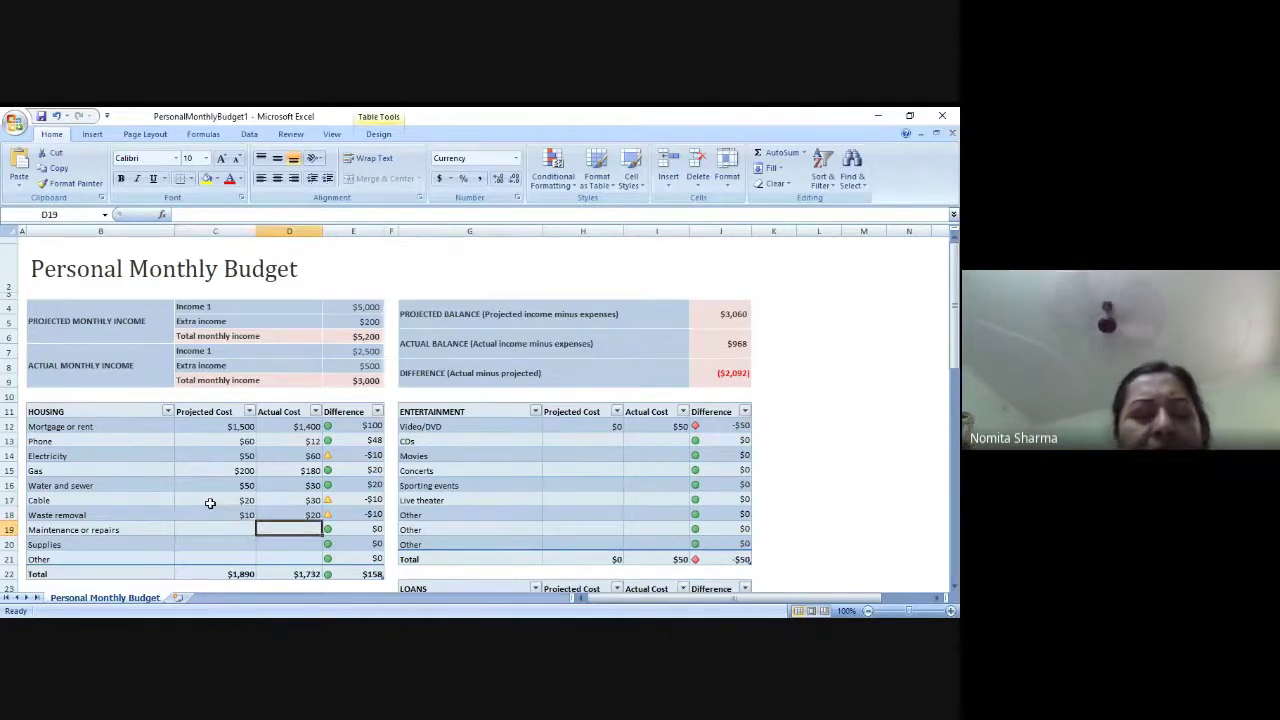
{"action": "left_click", "coordinate": [220, 529]}
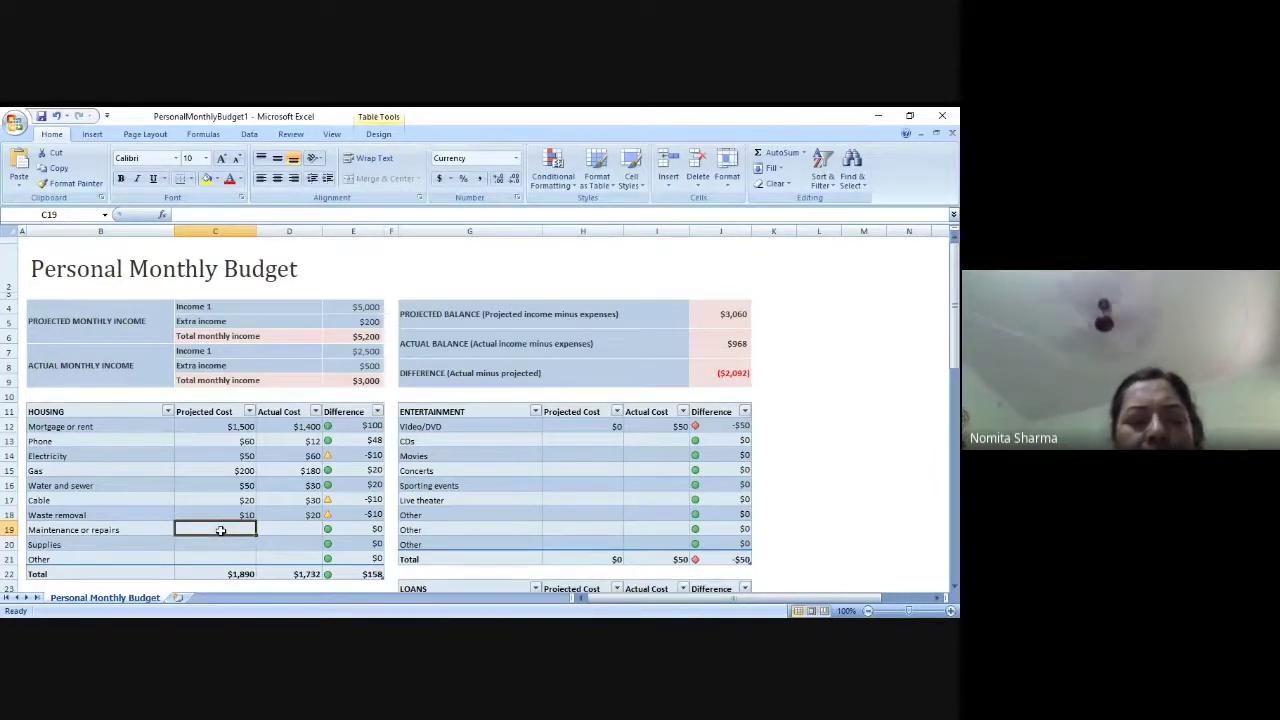
{"action": "type", "text": "250"}
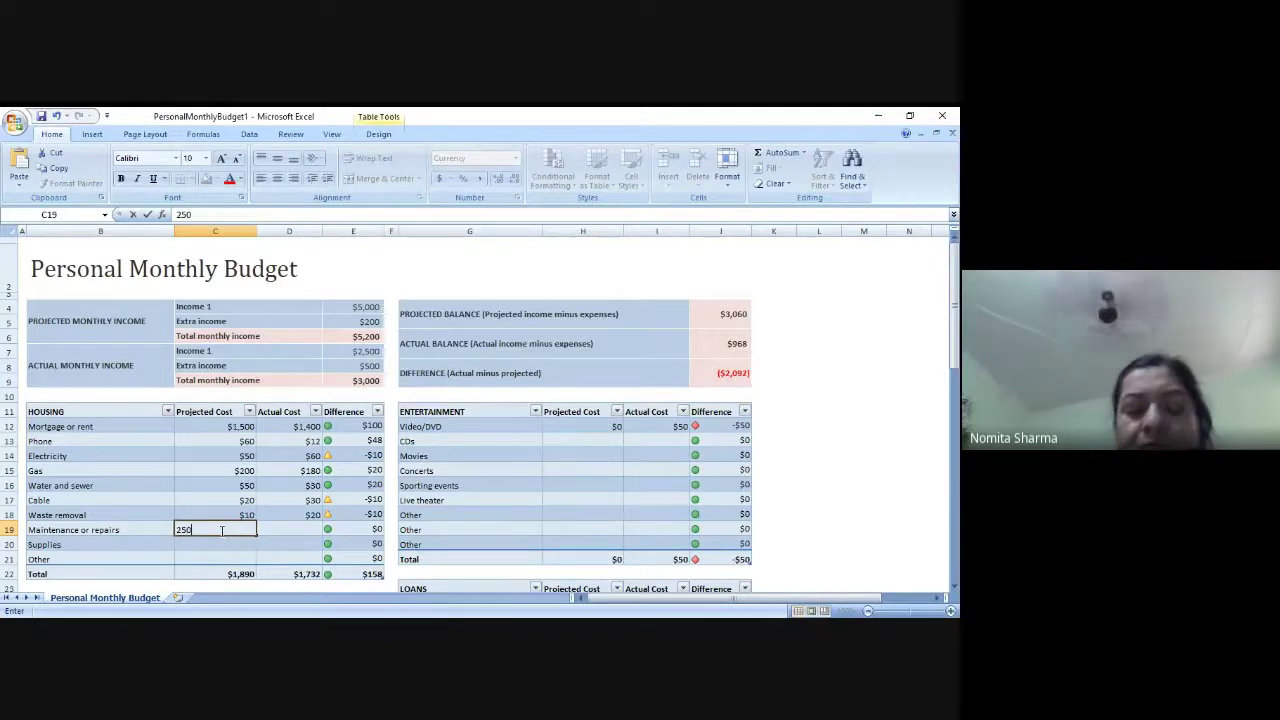
{"action": "key", "text": "Right"}
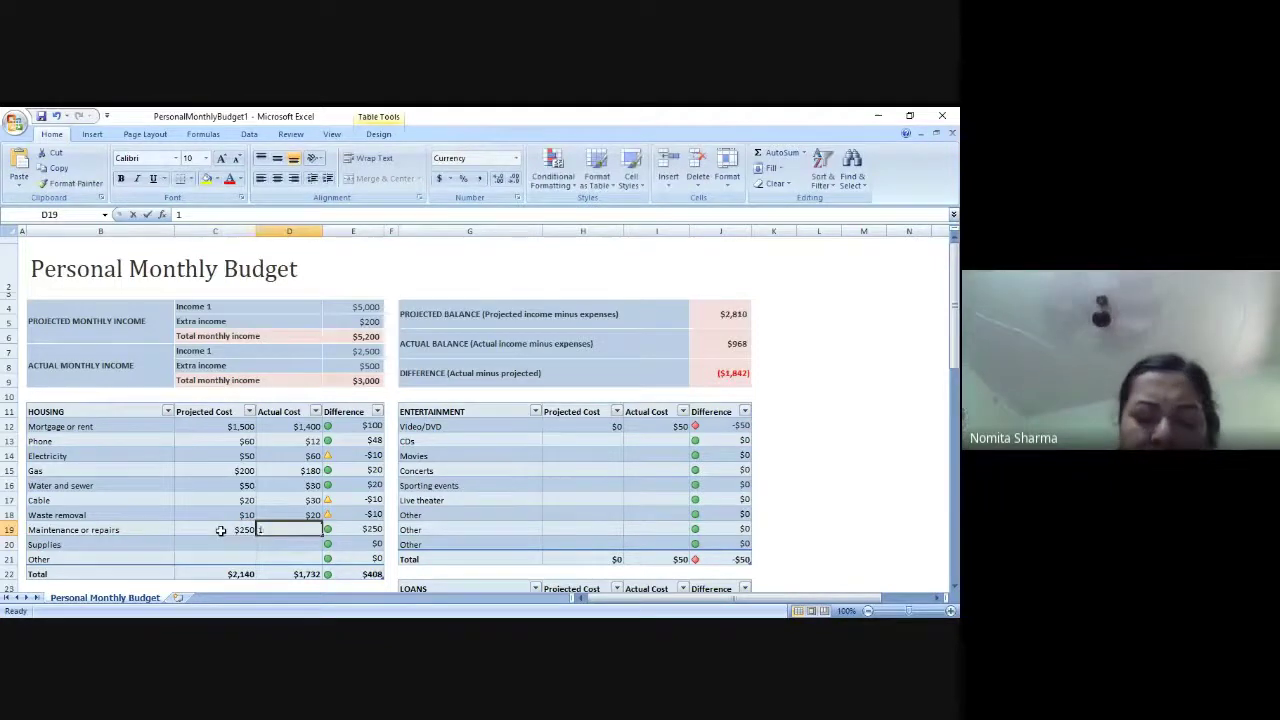
{"action": "type", "text": "100"}
{"action": "key", "text": "Down"}
Look through the Transportation table and the other expense tables below the Housing table.
{"action": "key", "text": "Down"}
{"action": "key", "text": "Down"}
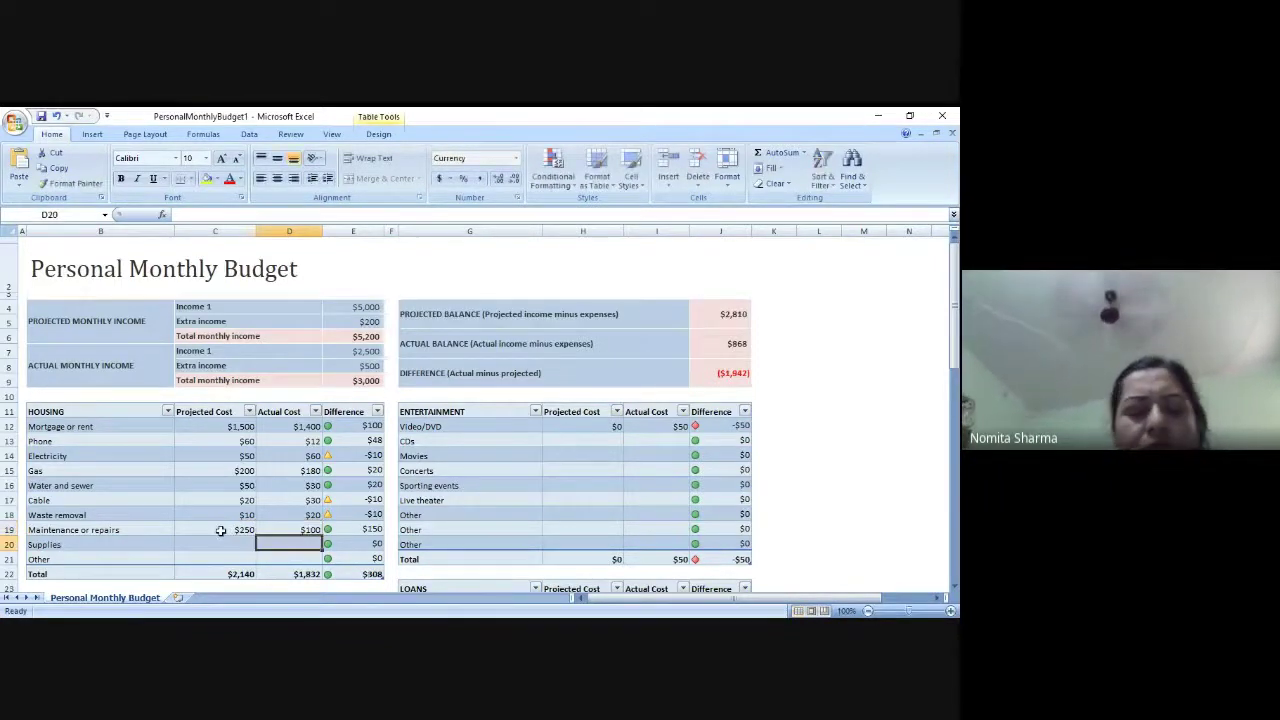
{"action": "key", "text": "Down"}
{"action": "key", "text": "Down"}
{"action": "key", "text": "Down"}
{"action": "key", "text": "Down"}
{"action": "key", "text": "Down"}
{"action": "key", "text": "Down"}
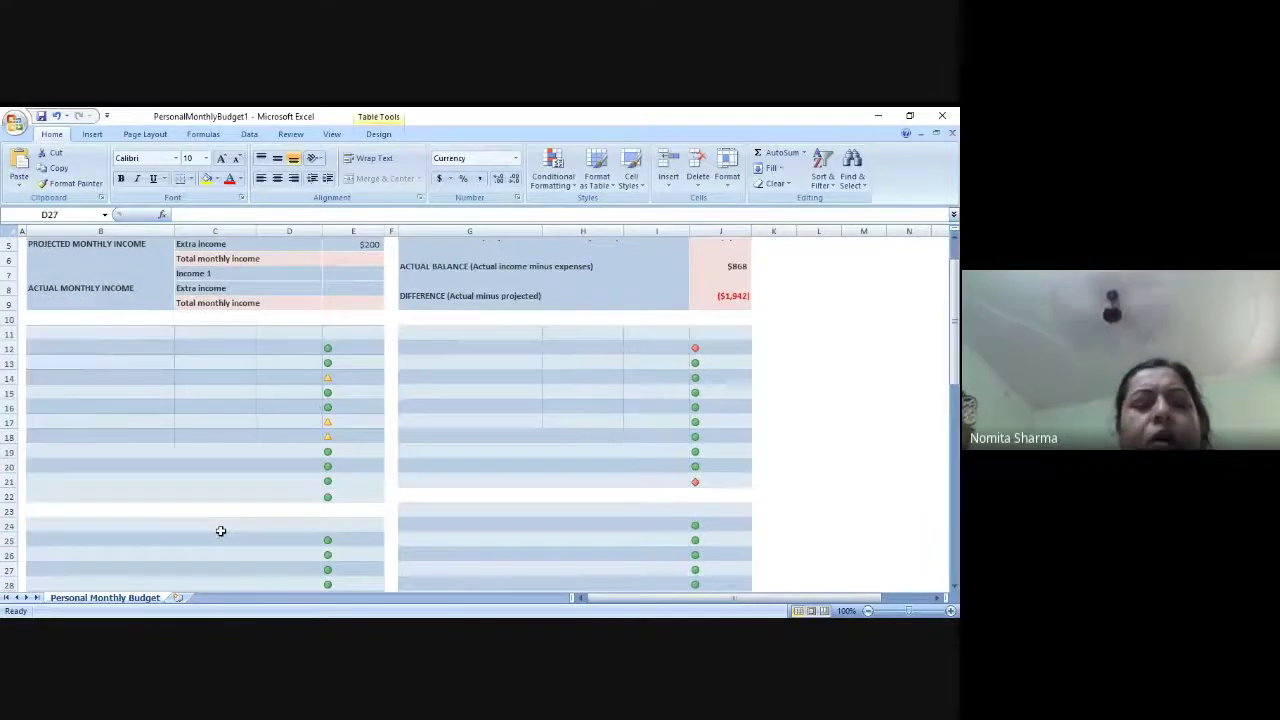
{"action": "key", "text": "Up"}
{"action": "key", "text": "Up"}
{"action": "key", "text": "Up"}
{"action": "key", "text": "Up"}
{"action": "key", "text": "Up"}
{"action": "key", "text": "Up"}
{"action": "key", "text": "Up"}
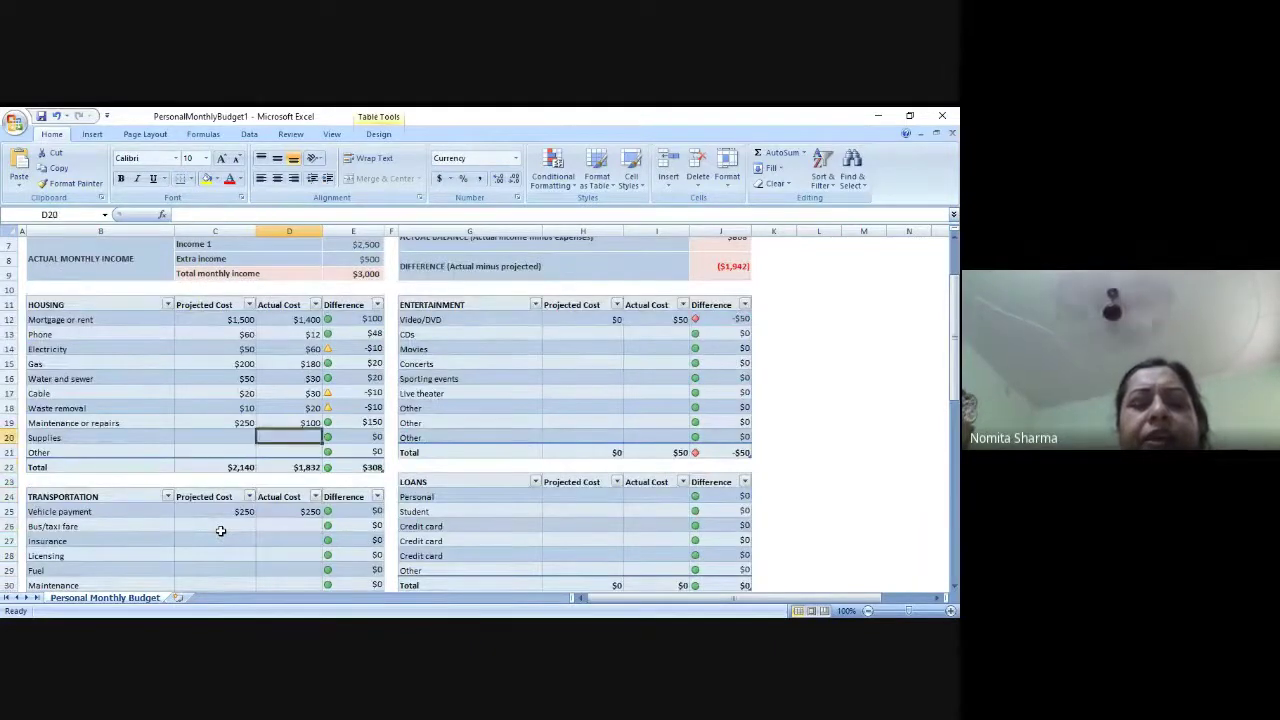
{"action": "key", "text": "Down"}
{"action": "key", "text": "Down"}
{"action": "key", "text": "Down"}
{"action": "key", "text": "Down"}
{"action": "key", "text": "Down"}
{"action": "key", "text": "Down"}
{"action": "key", "text": "Down"}
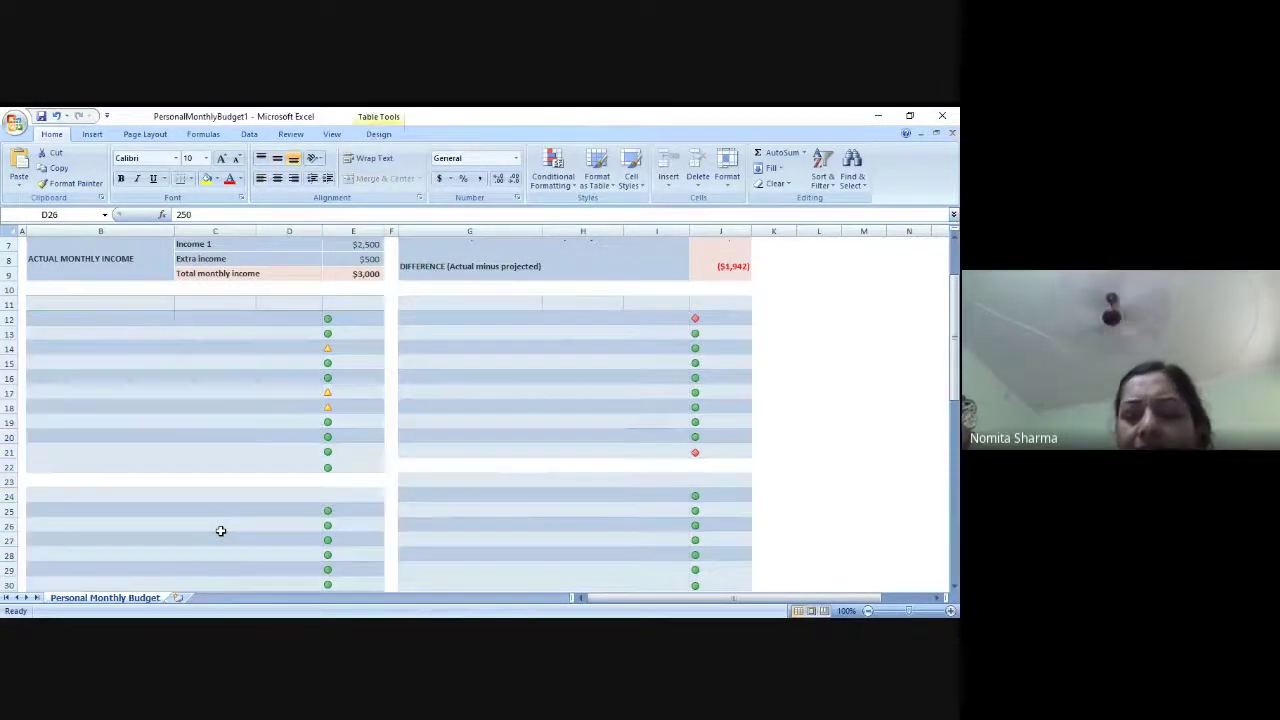
{"action": "key", "text": "Down"}
{"action": "key", "text": "Down"}
{"action": "key", "text": "Down"}
{"action": "key", "text": "Down"}
{"action": "key", "text": "Down"}
{"action": "key", "text": "Down"}
{"action": "key", "text": "Down"}
{"action": "key", "text": "Down"}
{"action": "key", "text": "Down"}
{"action": "key", "text": "Down"}
{"action": "key", "text": "Down"}
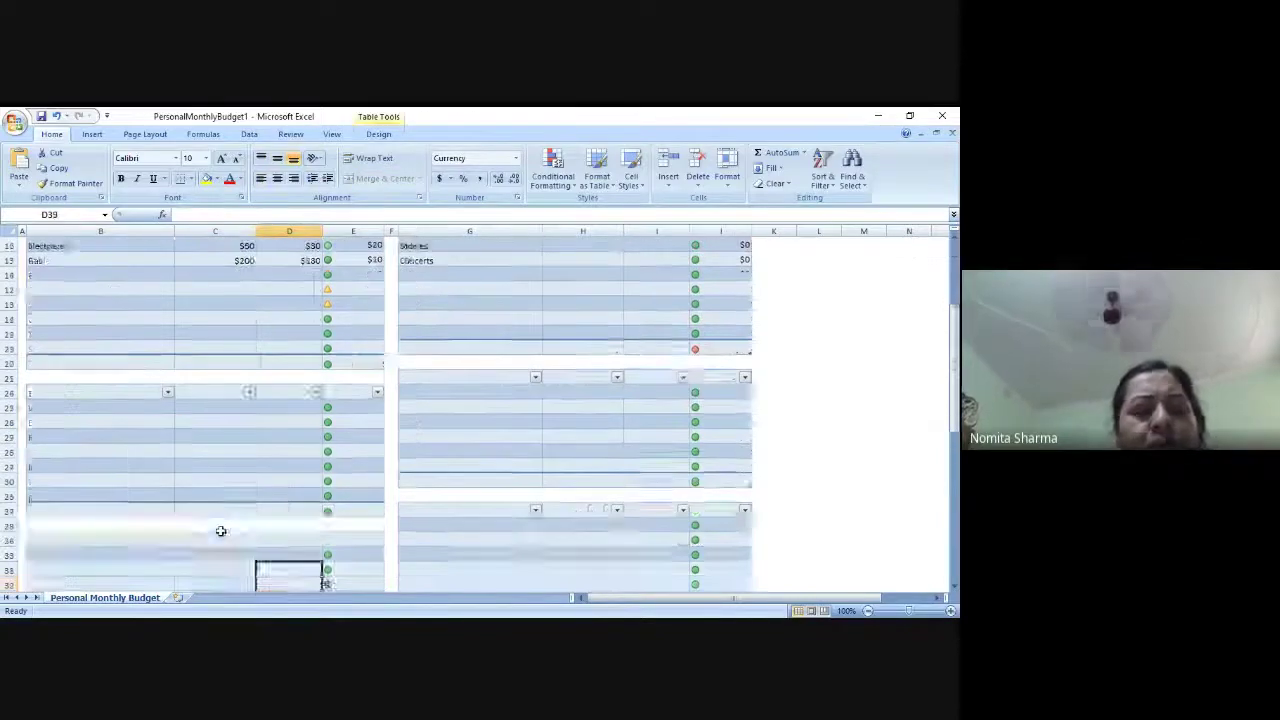